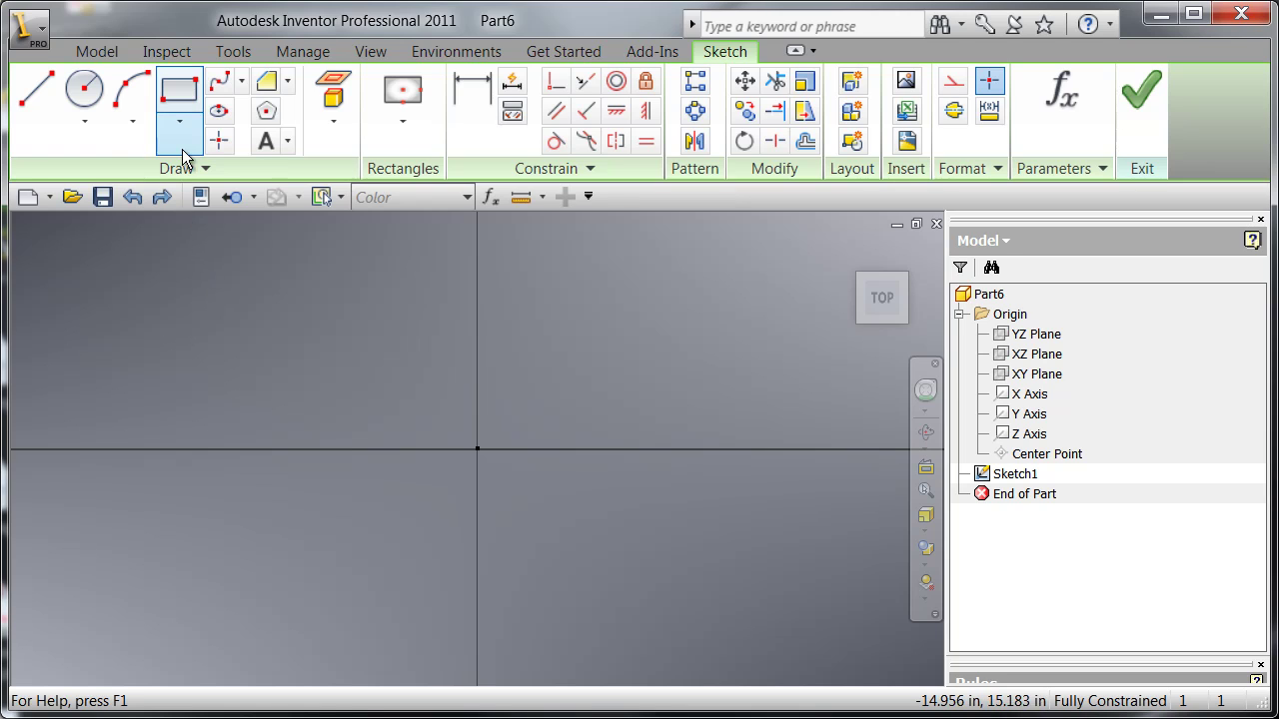
# Compare the built-in Rectangle options with the add-in's four rectangle variants
pyautogui.click(180, 120)
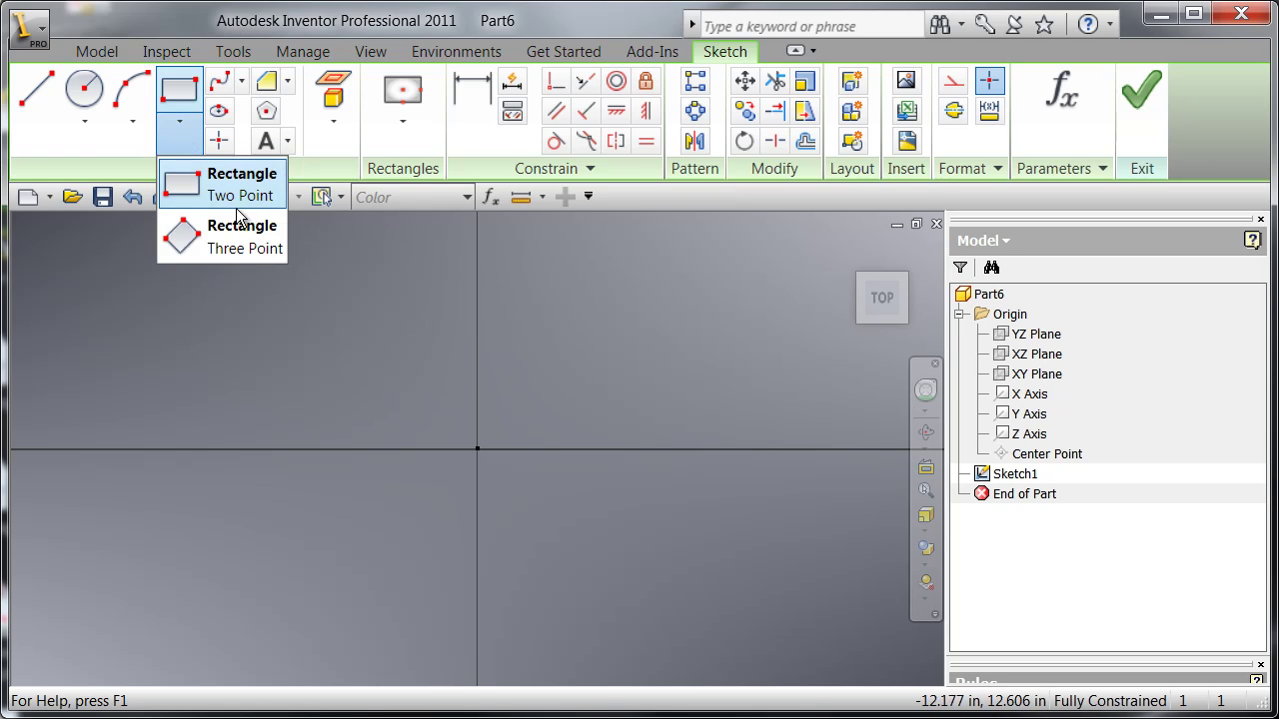
pyautogui.click(262, 22)
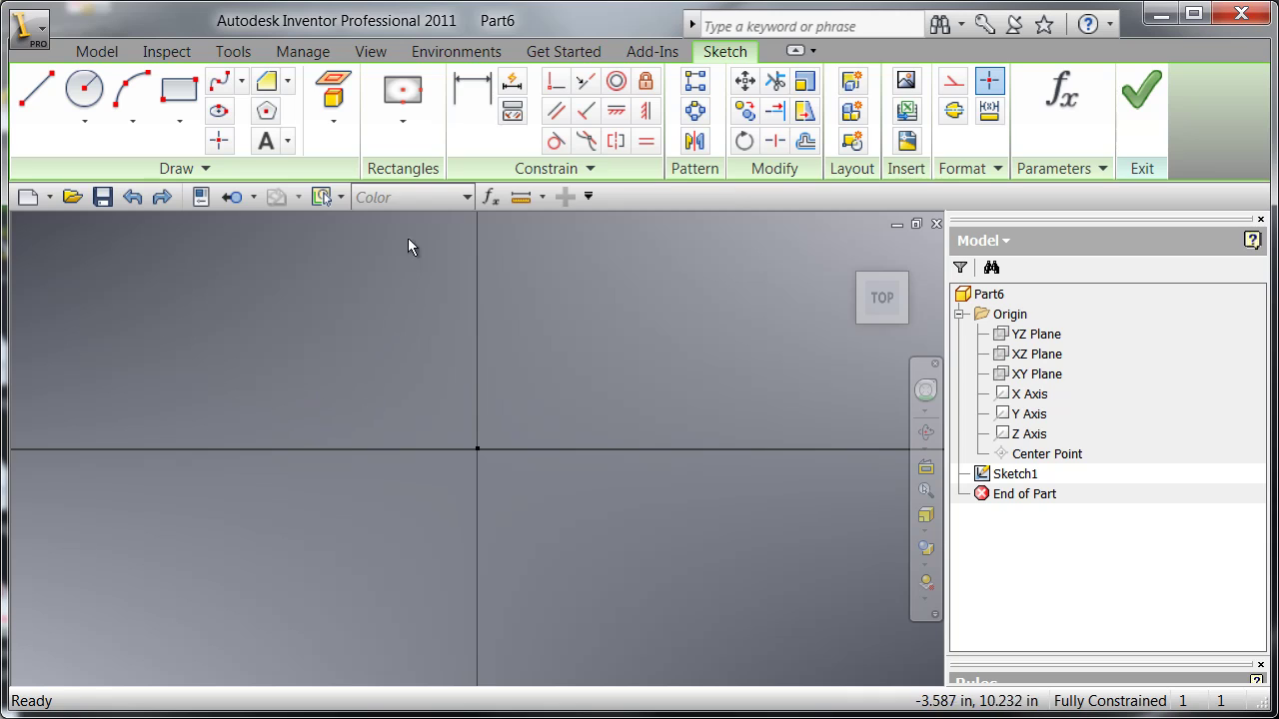
pyautogui.click(411, 142)
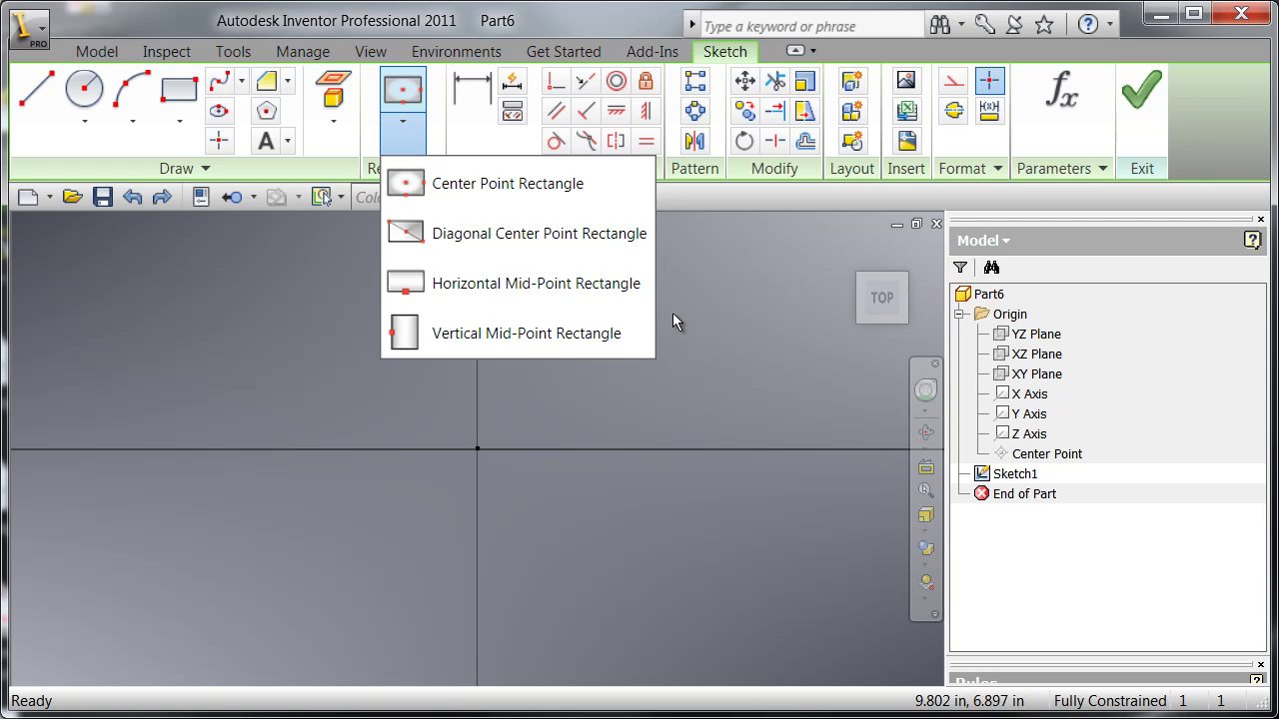
# Dismiss the Rectangles list, returning to the empty Sketch1
pyautogui.click(672, 312)
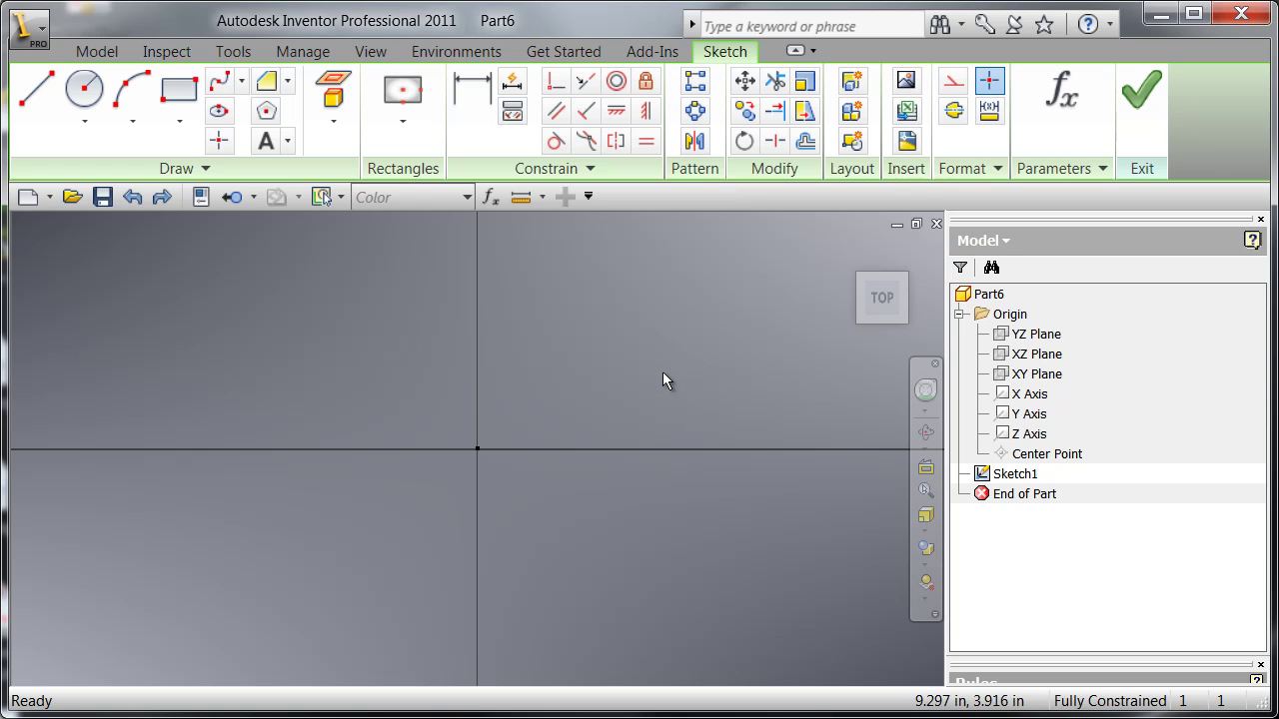
# Draw a center-point rectangle on the sketch origin, adding an edge-midpoint point
pyautogui.click(407, 97)
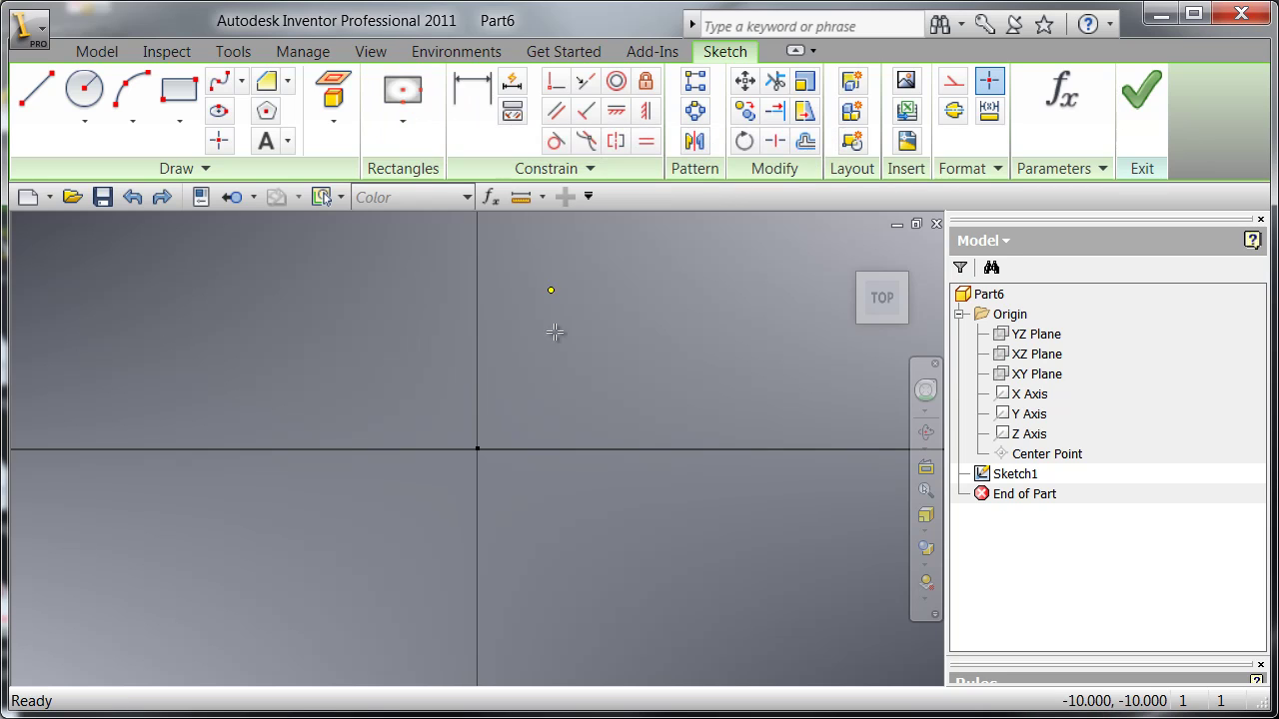
pyautogui.click(477, 450)
pyautogui.click(576, 363)
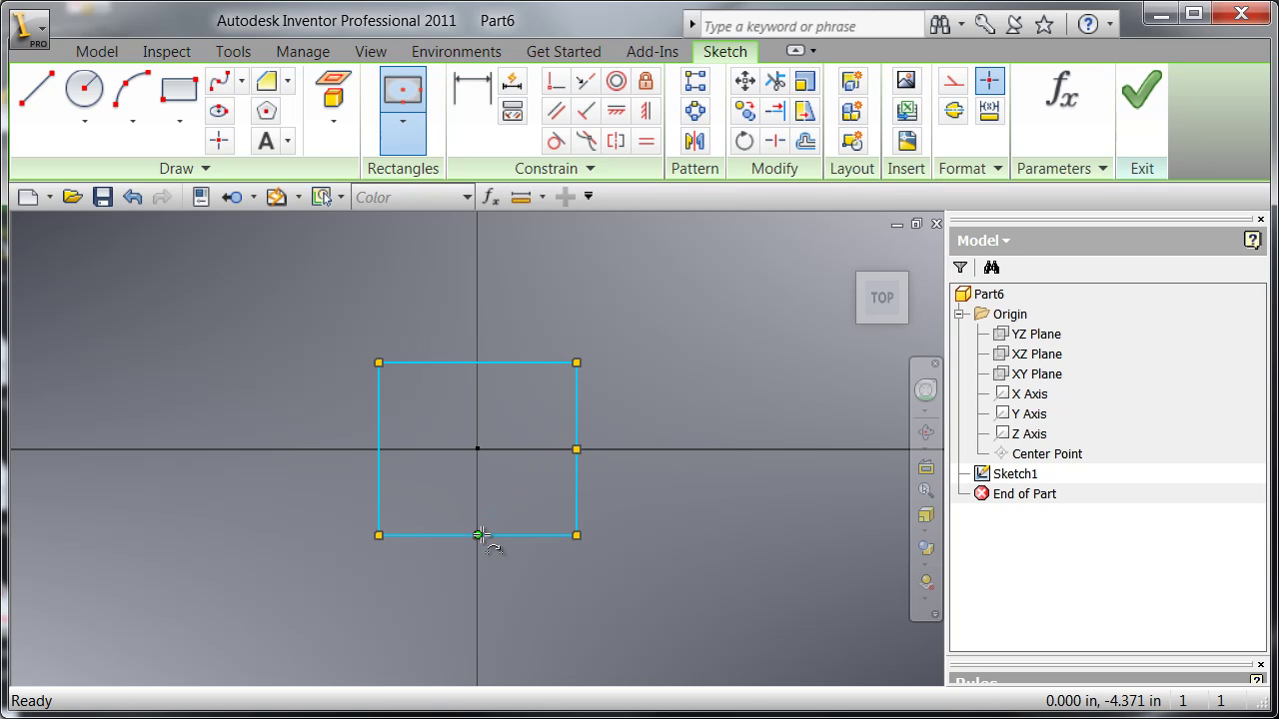
pyautogui.click(577, 450)
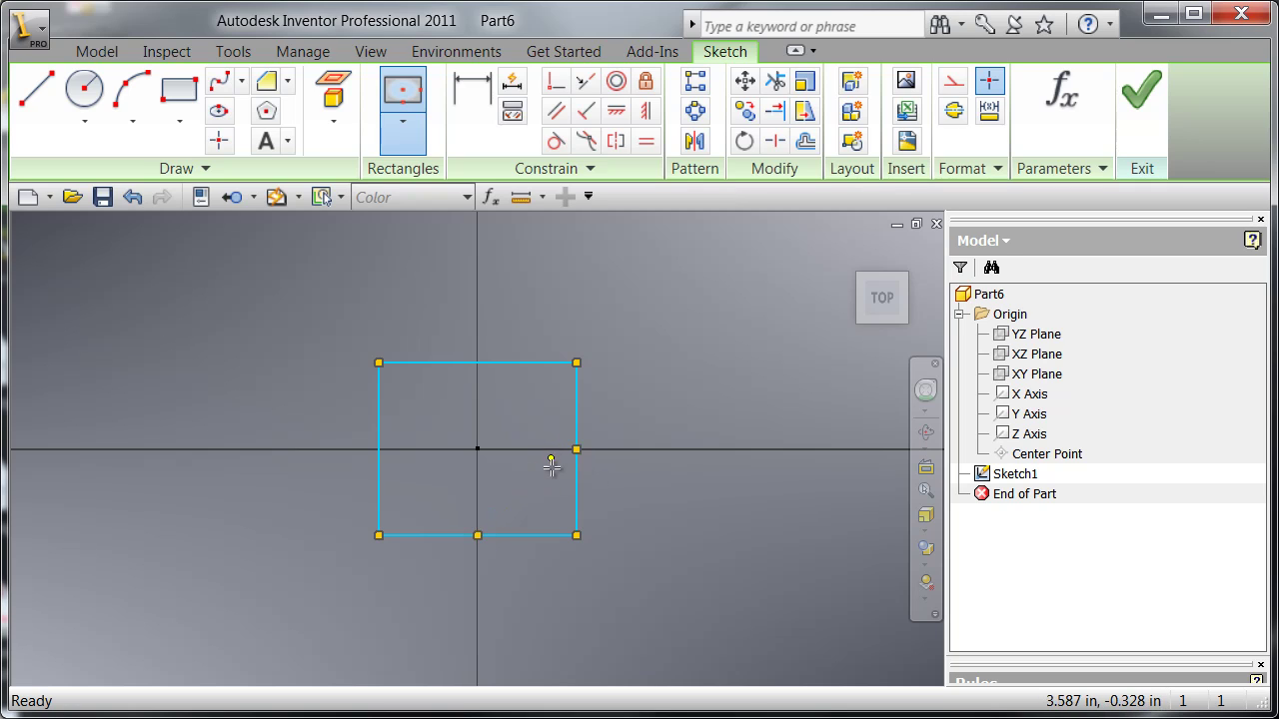
pyautogui.rightClick(644, 478)
pyautogui.click(668, 491)
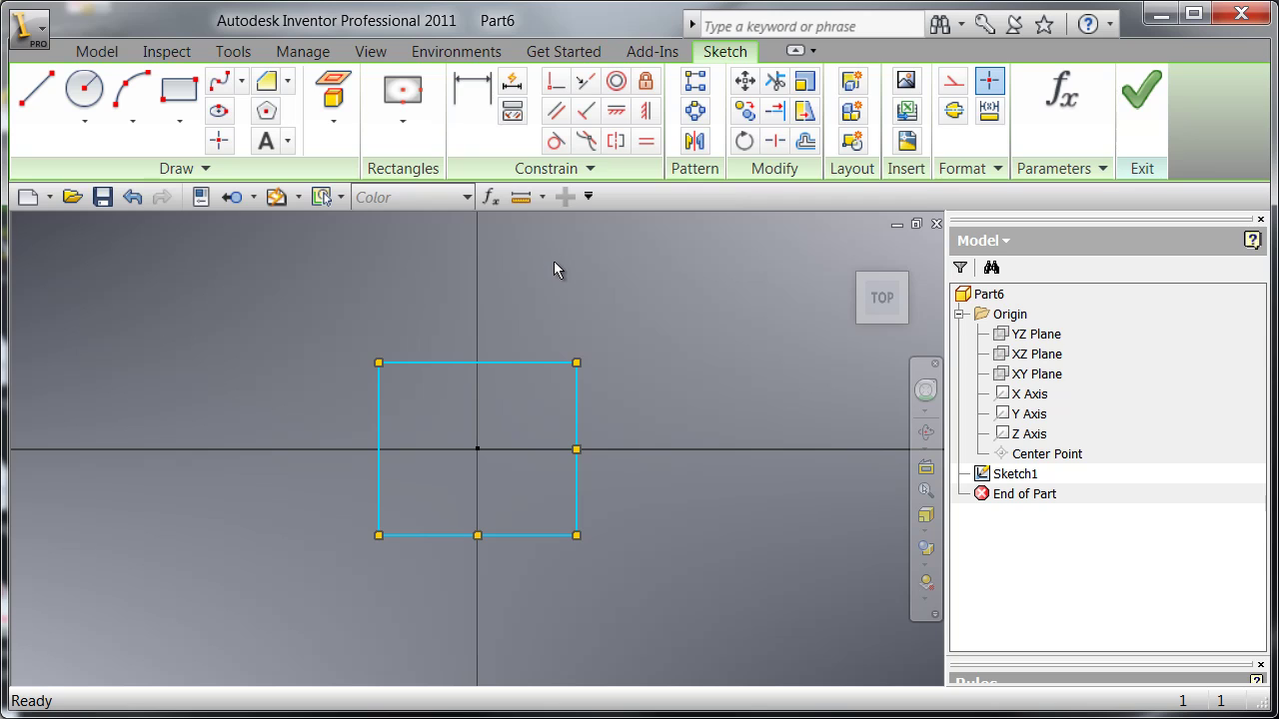
# Dimension the rectangle's top edge 10.004 and right edge 8.741
pyautogui.click(473, 105)
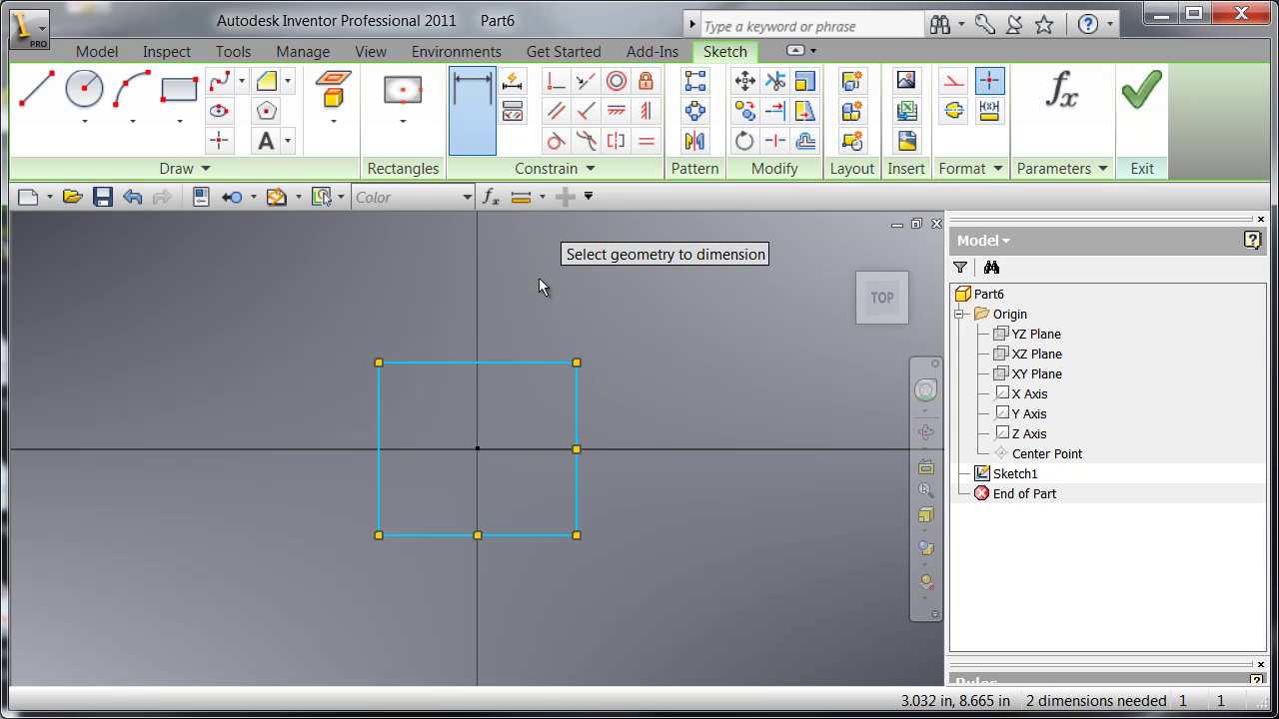
pyautogui.click(501, 362)
pyautogui.click(508, 333)
pyautogui.click(586, 420)
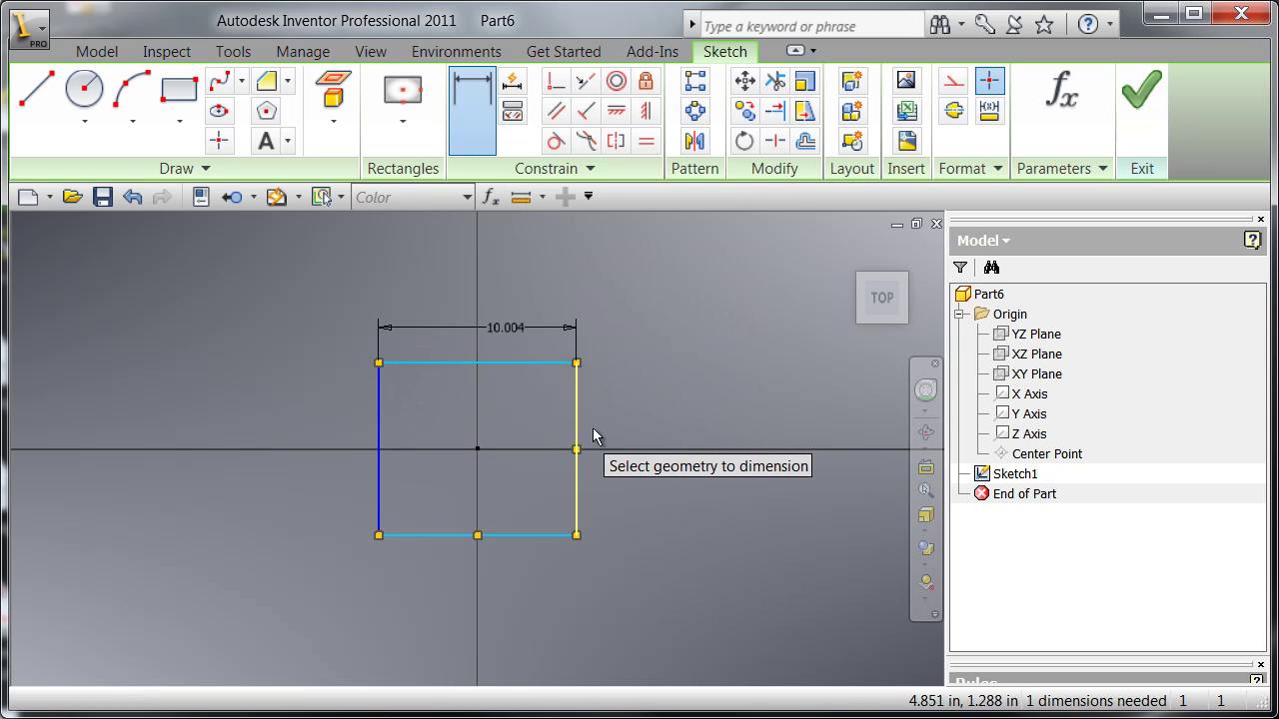
pyautogui.click(577, 442)
pyautogui.click(640, 451)
pyautogui.press('Return')
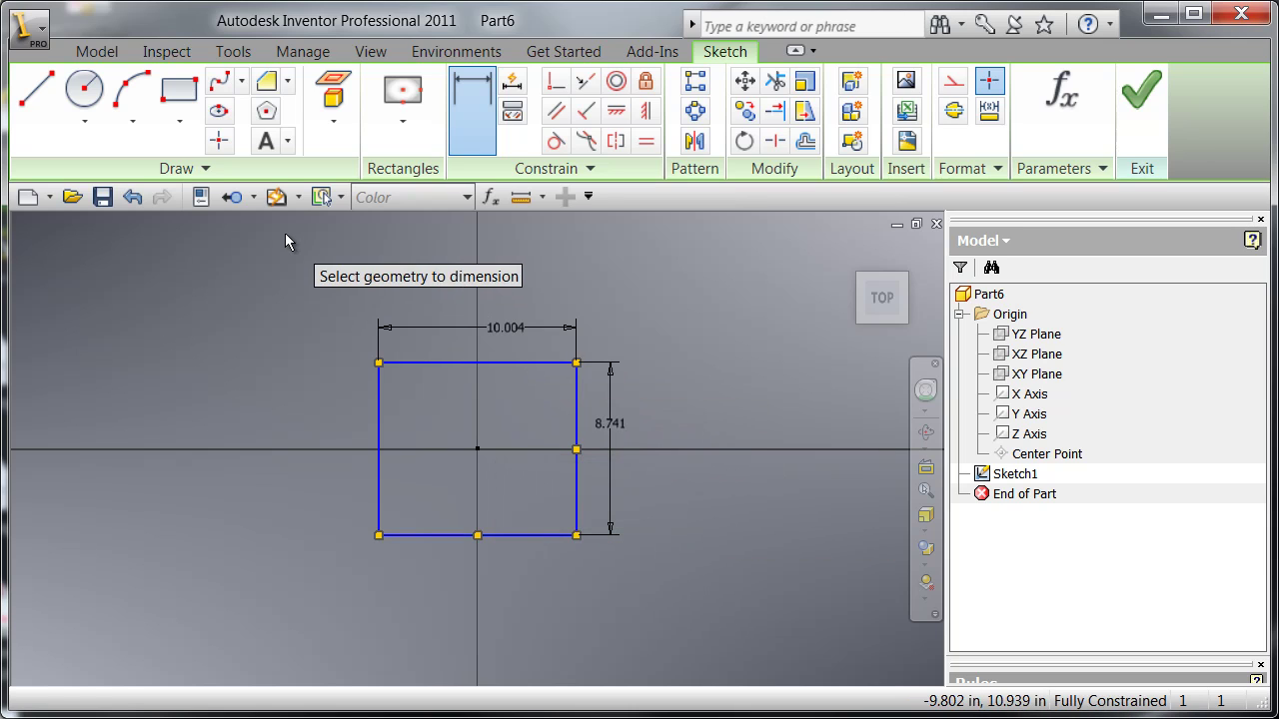
# Chamfer the rectangle's corners at 1.000
pyautogui.click(267, 82)
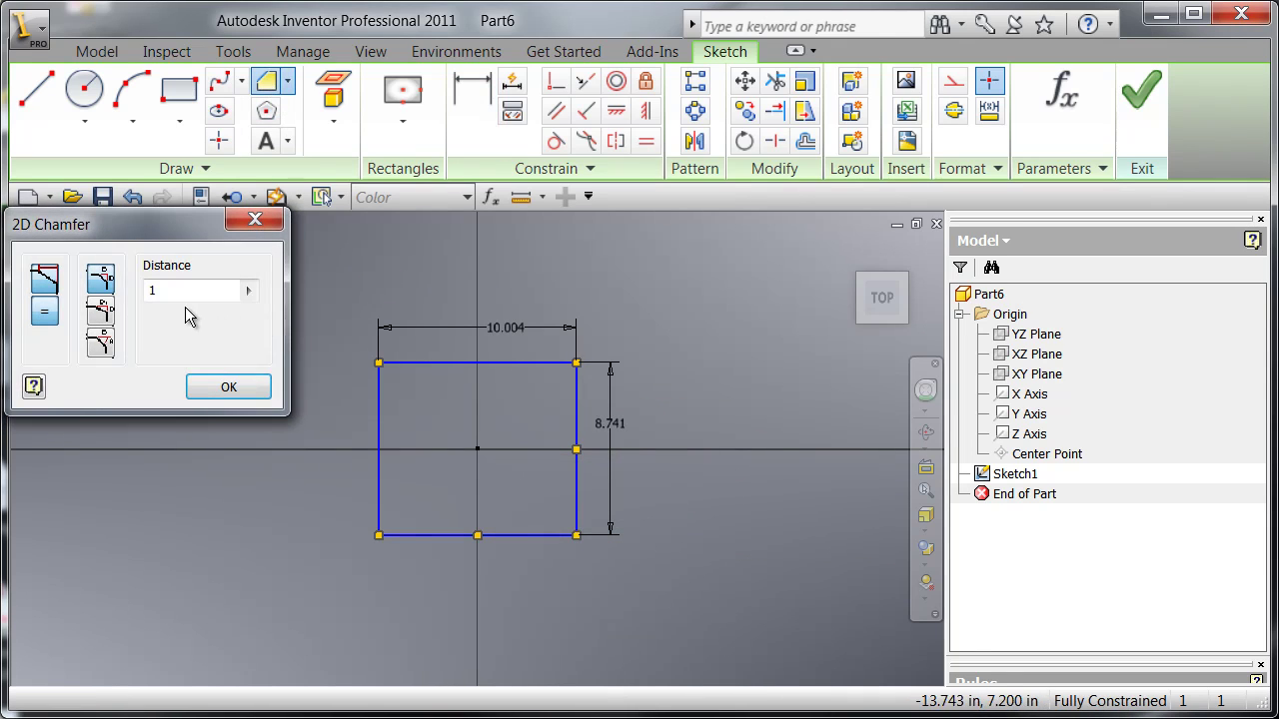
pyautogui.click(561, 364)
pyautogui.click(575, 382)
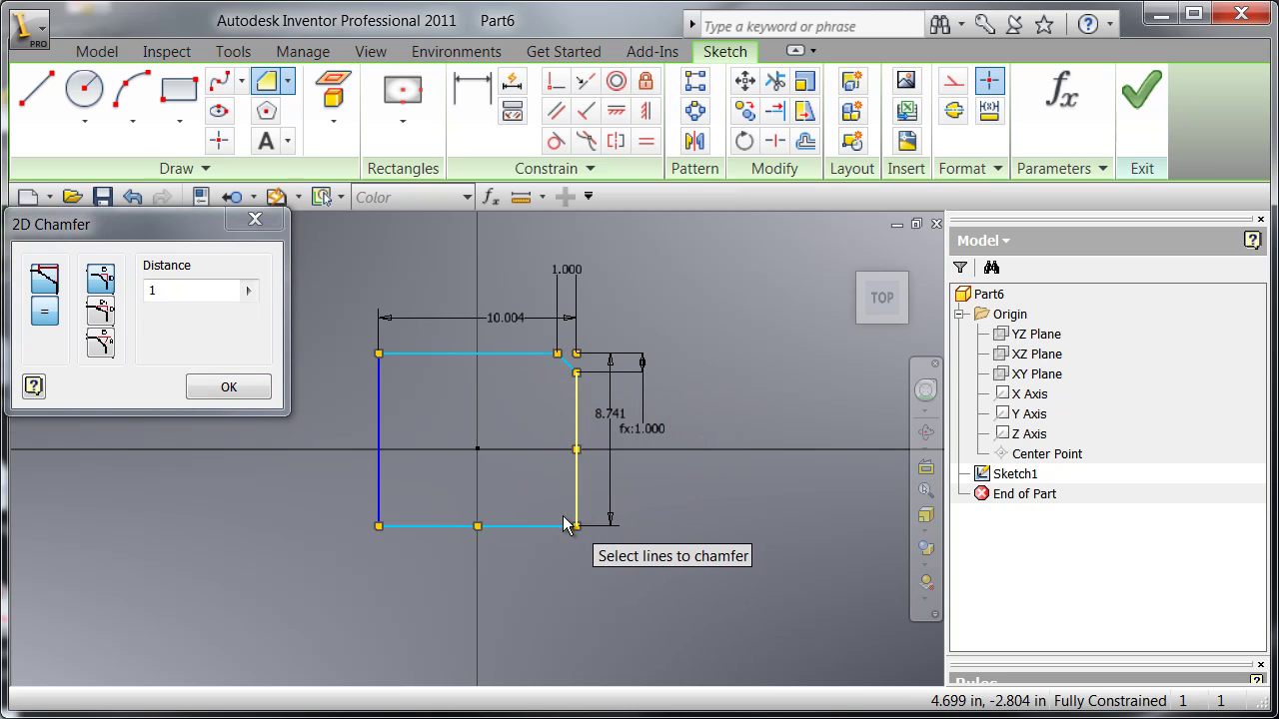
pyautogui.click(561, 523)
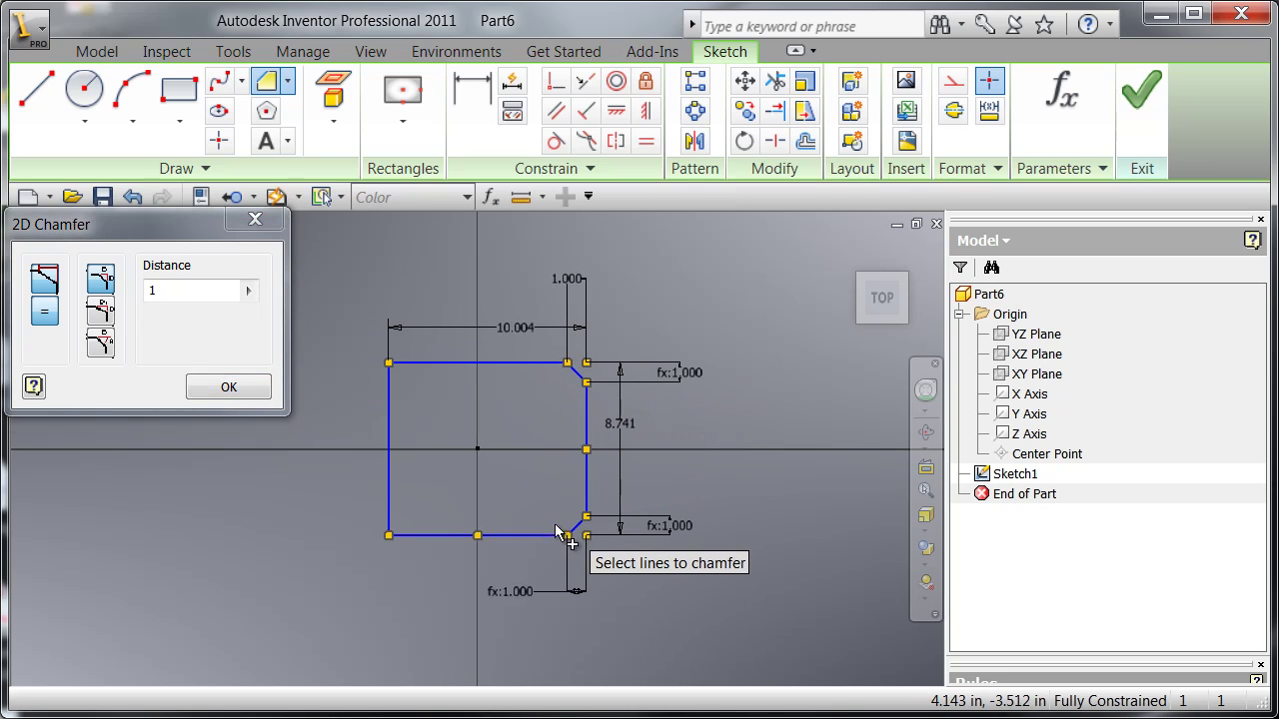
pyautogui.click(392, 523)
pyautogui.scroll(5, 385, 523)
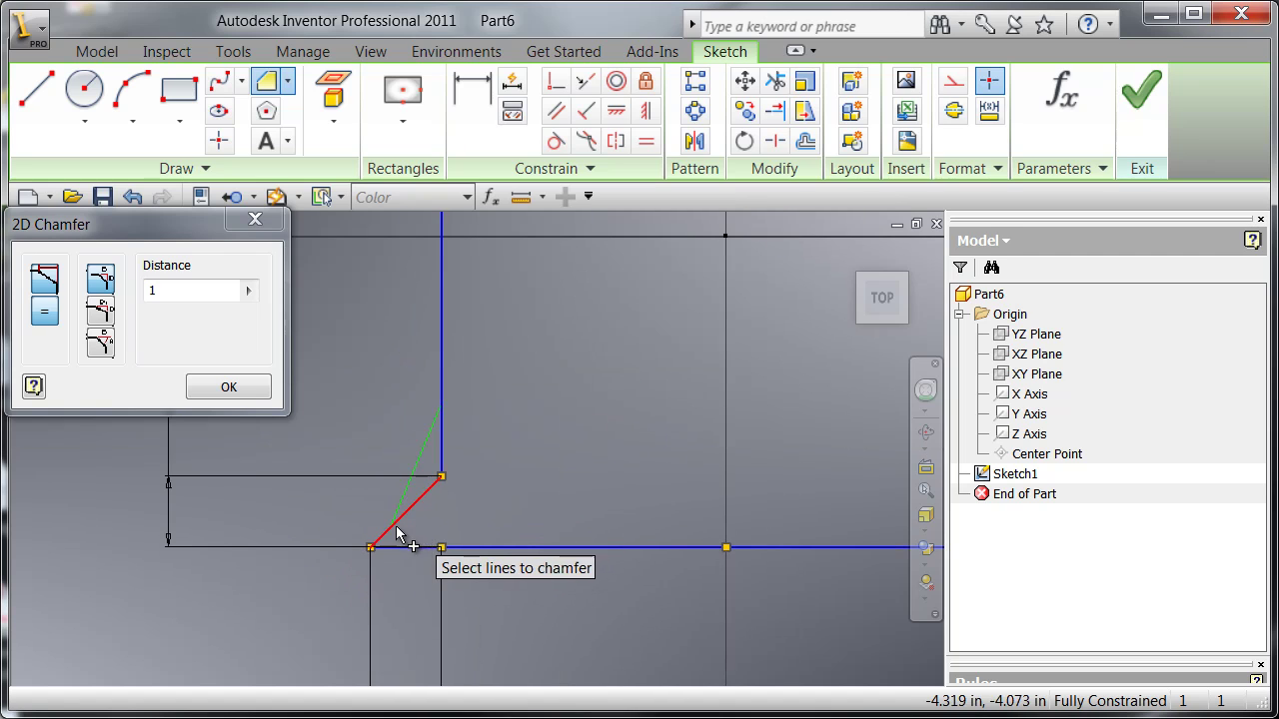
pyautogui.click(224, 389)
# Window-select the entire chamfered profile with its dimensions
pyautogui.scroll(-5, 300, 435)
pyautogui.moveTo(311, 435); pyautogui.dragTo(310, 502, button='middle')
pyautogui.scroll(-3, 309, 502)
pyautogui.moveTo(538, 334); pyautogui.dragTo(254, 544)
# Delete the chamfered profile and project the part's Center Point into the sketch
pyautogui.press('Delete')
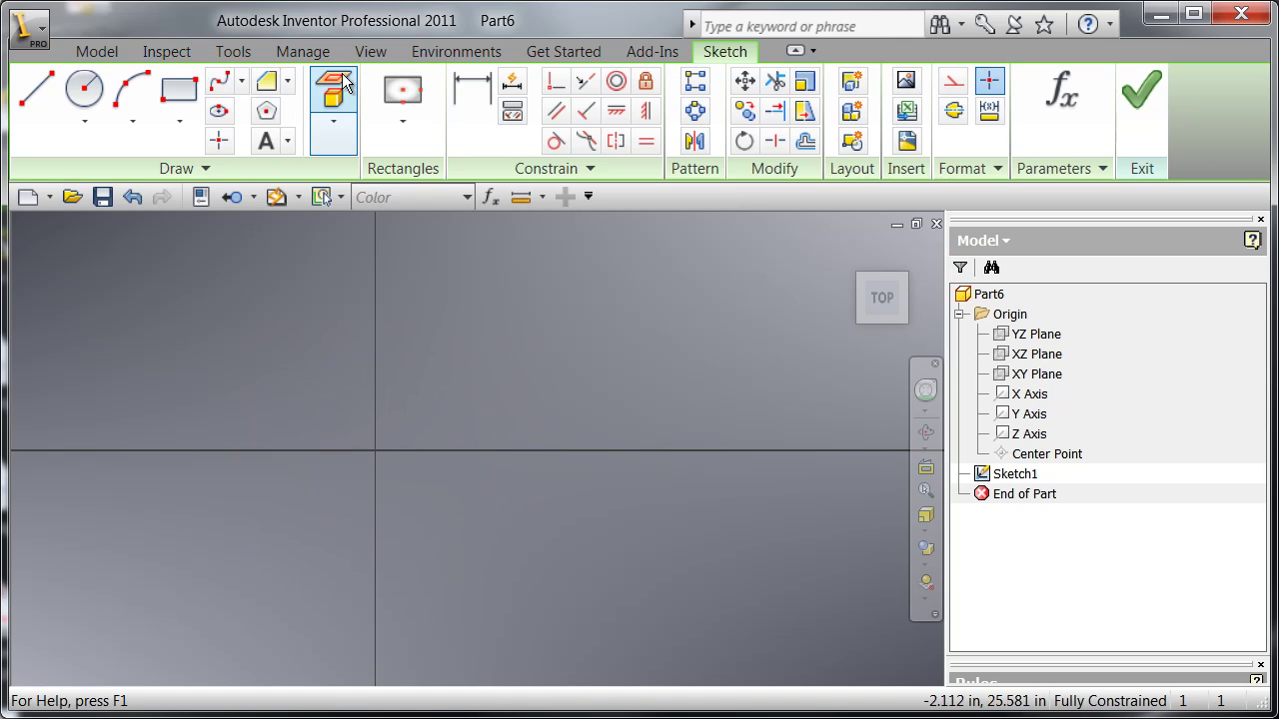
pyautogui.click(336, 88)
pyautogui.click(1044, 454)
# Draw a diagonal center-point rectangle from the origin to a corner
pyautogui.click(403, 120)
pyautogui.click(441, 236)
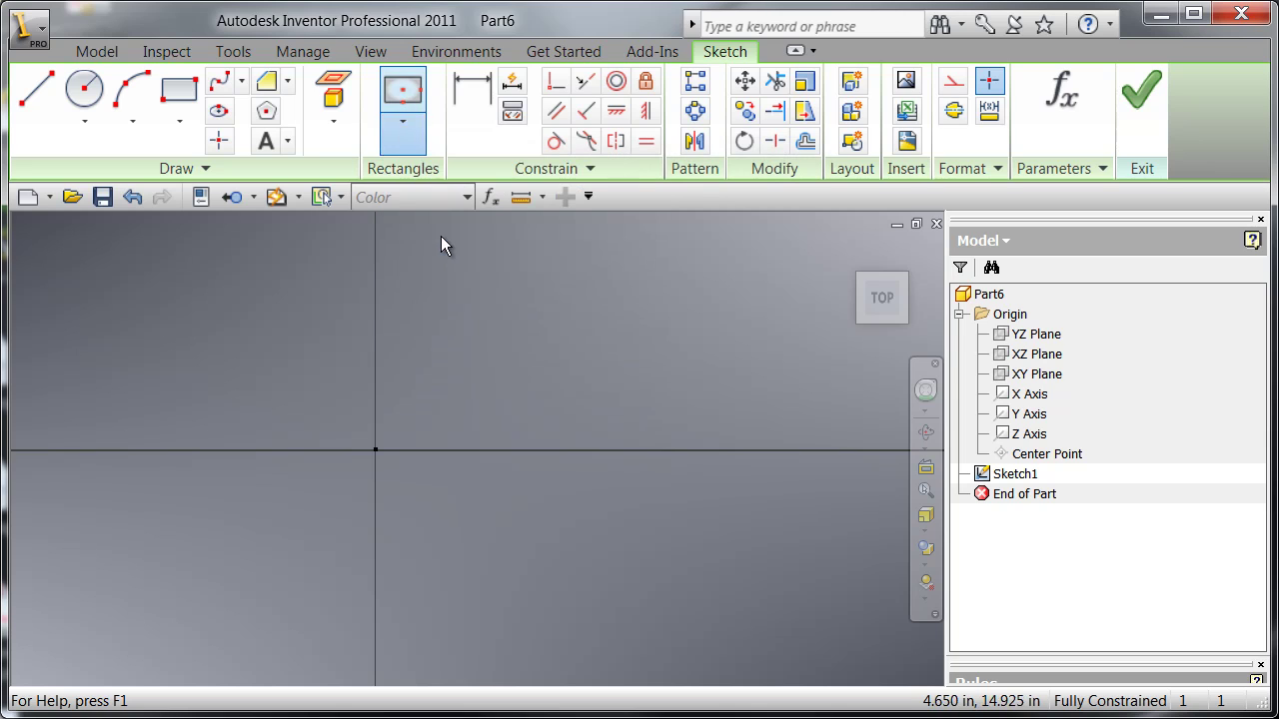
pyautogui.click(376, 450)
pyautogui.click(493, 363)
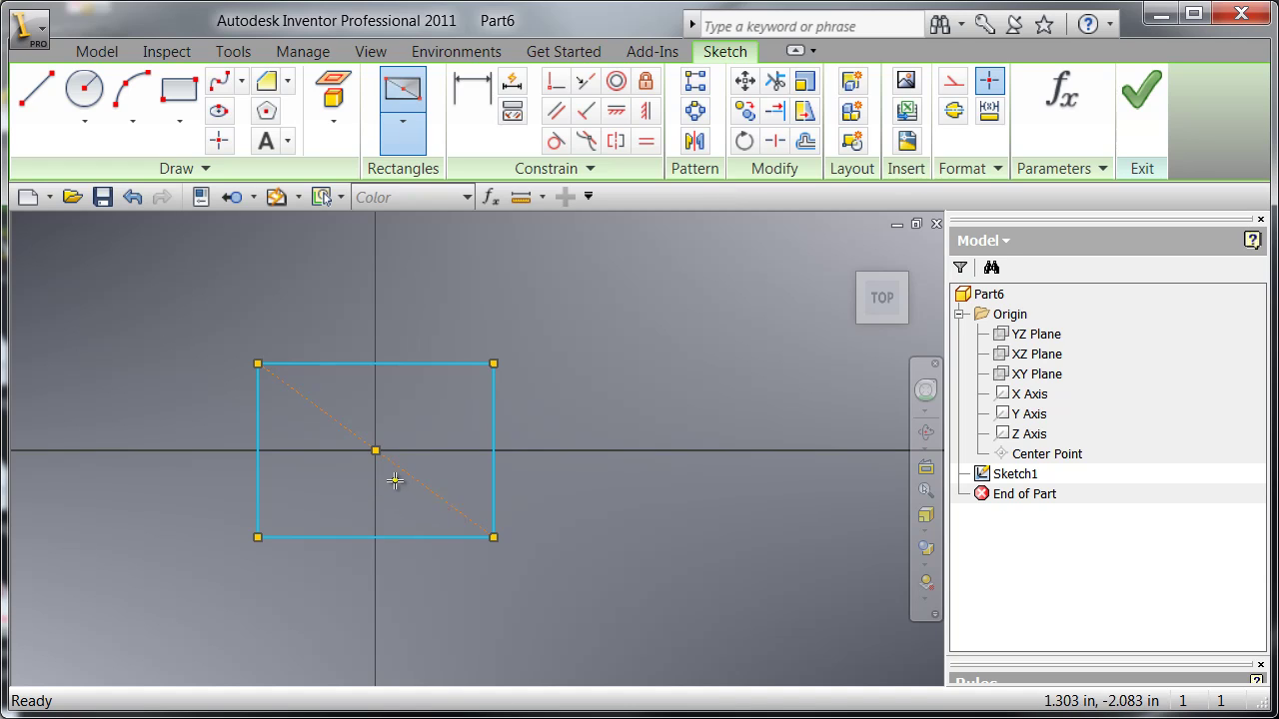
# Dimension the new rectangle 16.130 wide by 11.928 high
pyautogui.click(470, 95)
pyautogui.click(403, 363)
pyautogui.click(411, 338)
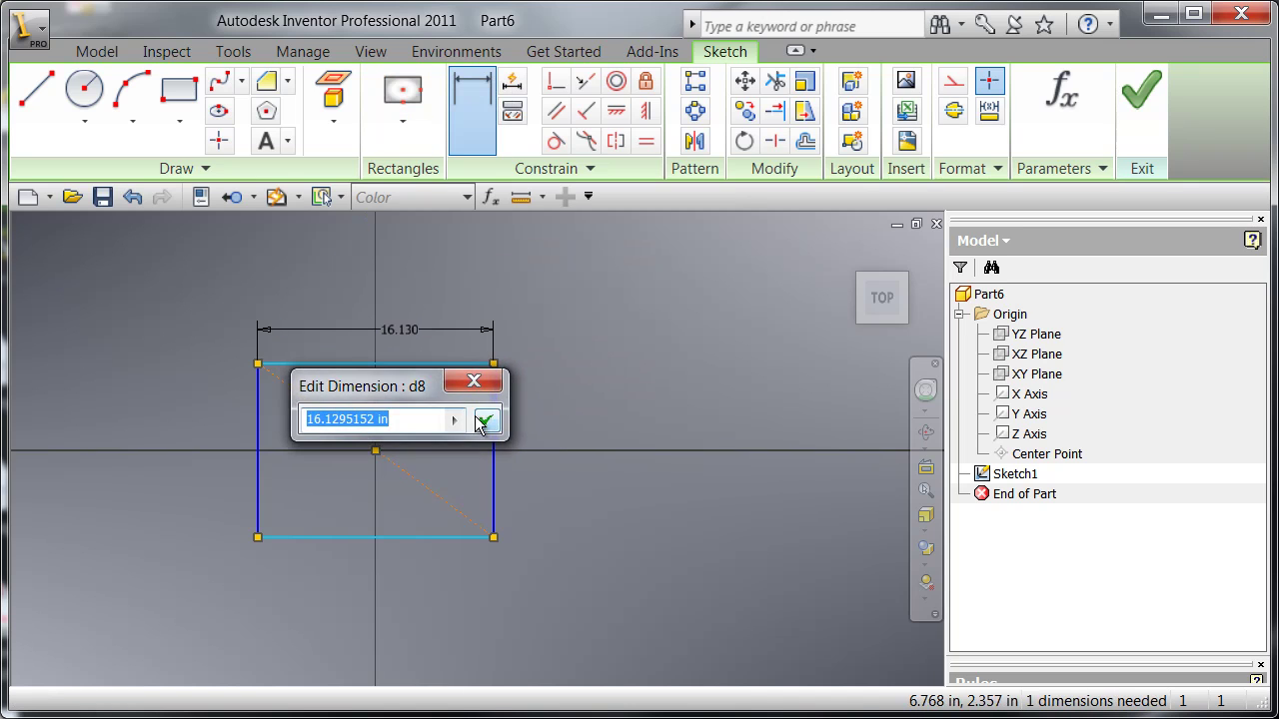
pyautogui.click(486, 417)
pyautogui.click(493, 421)
pyautogui.click(534, 422)
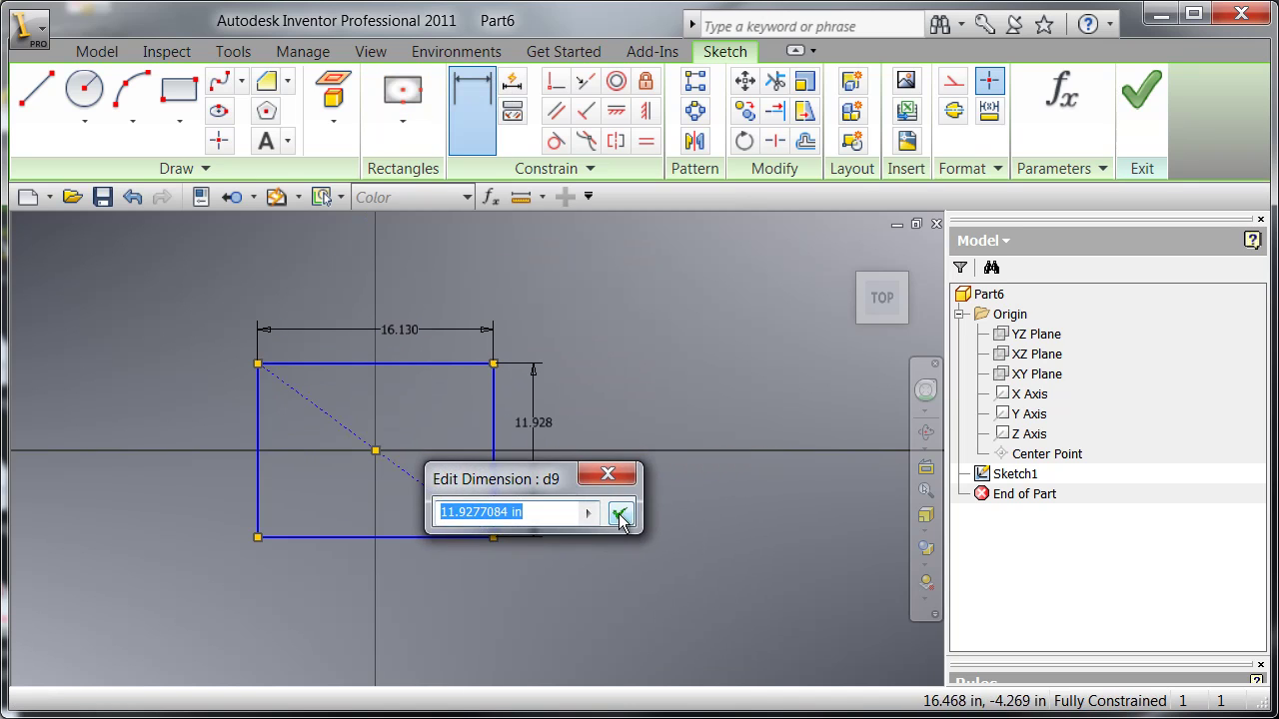
pyautogui.click(619, 514)
# Chamfer all four rectangle corners at 1.000
pyautogui.click(288, 81)
pyautogui.click(270, 110)
pyautogui.click(459, 368)
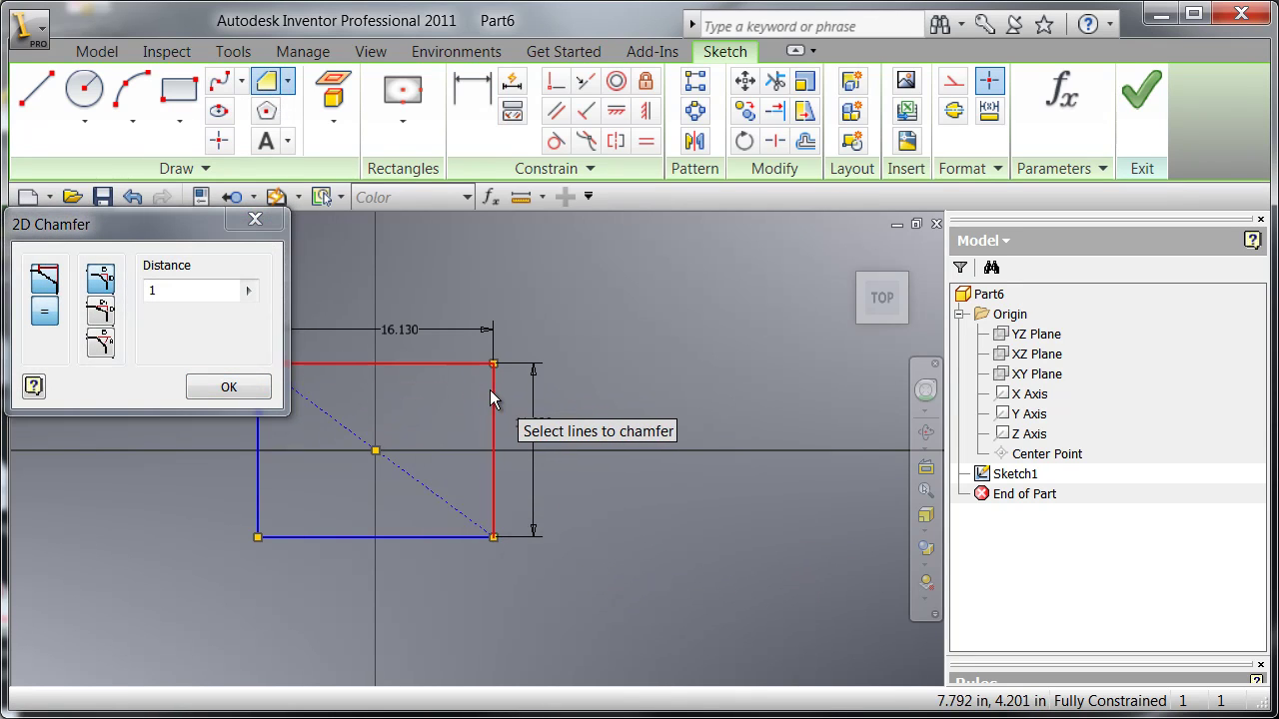
pyautogui.click(489, 390)
pyautogui.click(472, 538)
pyautogui.click(305, 536)
pyautogui.click(259, 524)
pyautogui.moveTo(281, 512); pyautogui.dragTo(428, 574, button='middle')
pyautogui.click(406, 479)
pyautogui.click(451, 426)
# Crossing-window select all sketch geometry and dimensions
pyautogui.moveTo(473, 396); pyautogui.dragTo(440, 306, button='middle')
pyautogui.rightClick(518, 239)
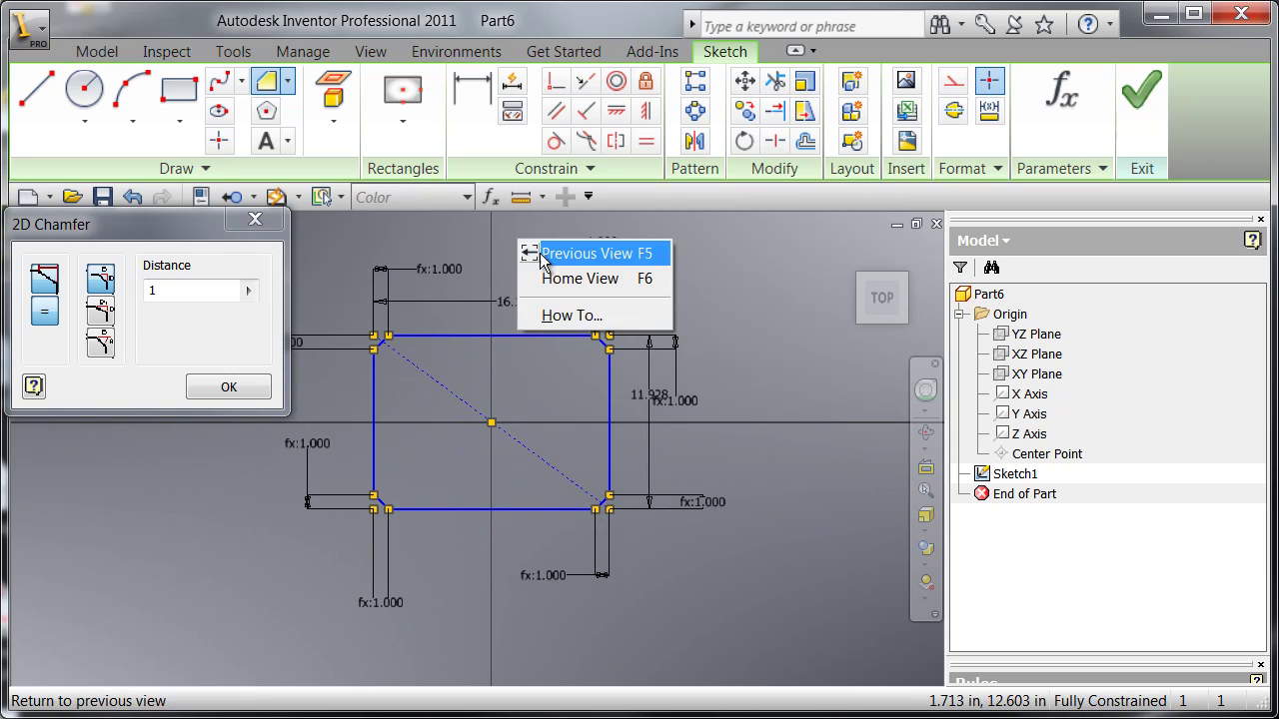
pyautogui.click(227, 390)
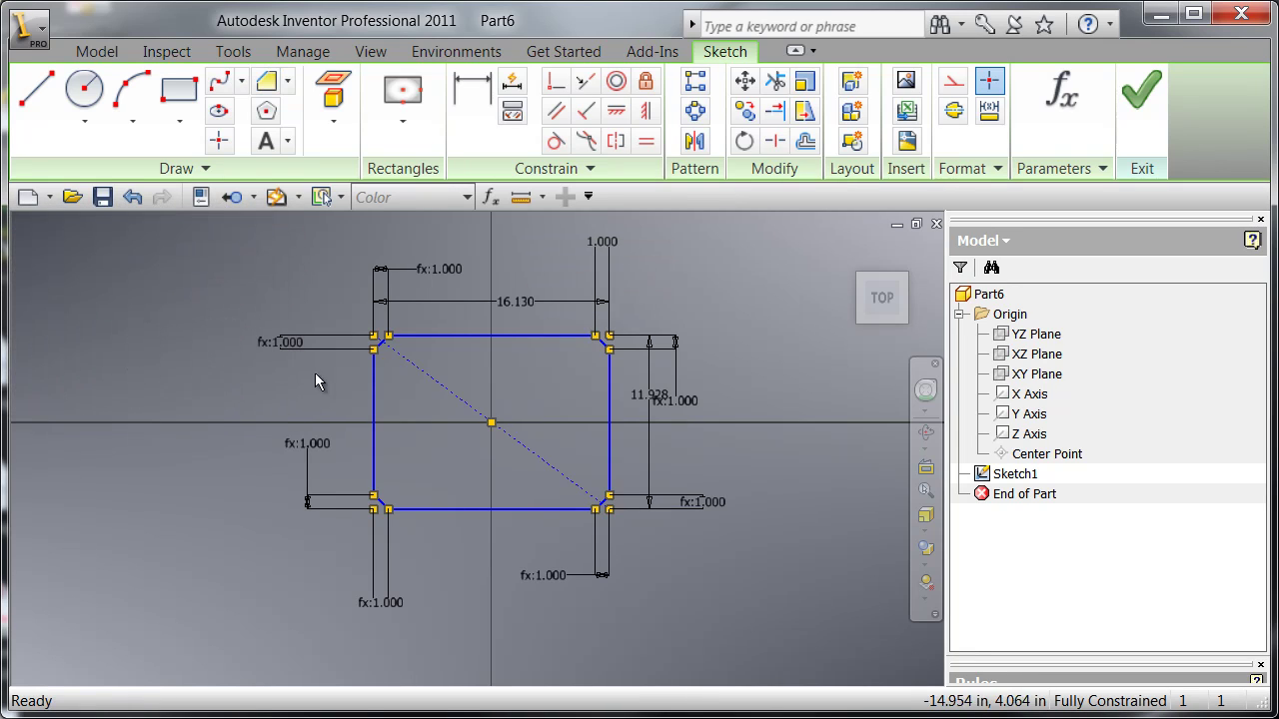
pyautogui.moveTo(698, 279); pyautogui.dragTo(247, 586)
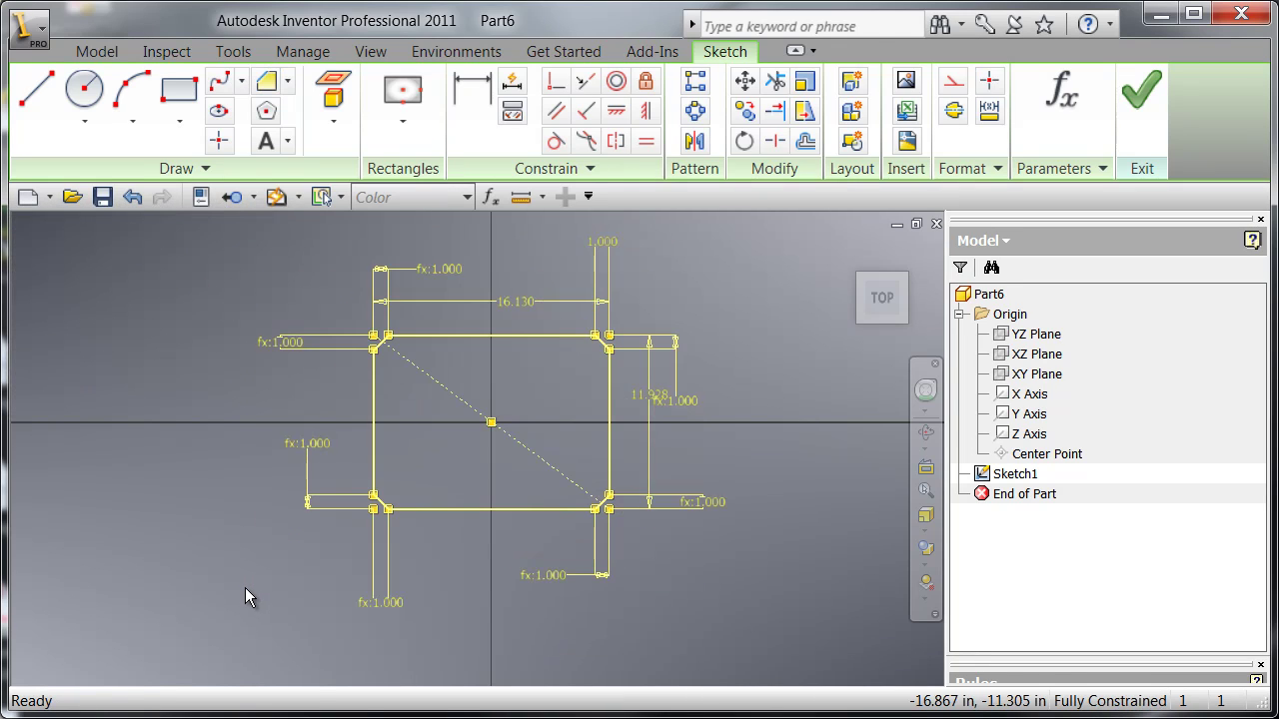
# Delete the selected geometry and project the part's Center Point into the sketch
pyautogui.press('Delete')
pyautogui.click(332, 90)
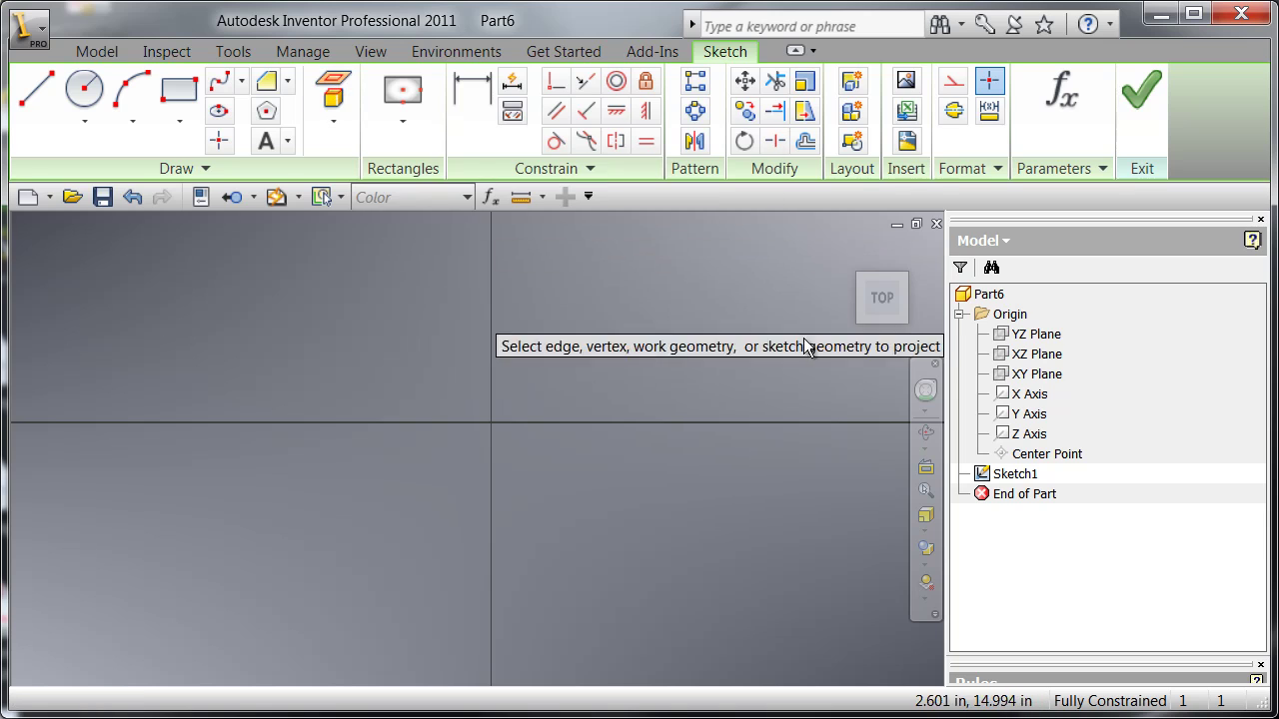
pyautogui.click(1046, 453)
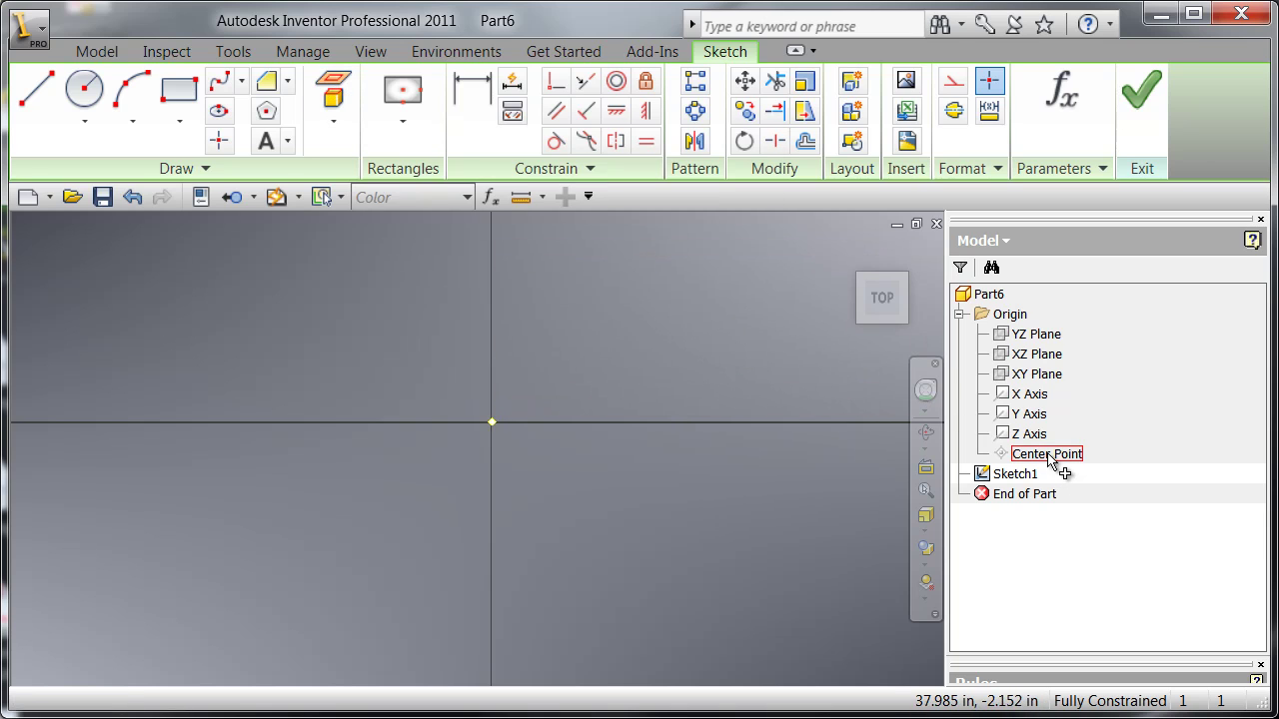
pyautogui.rightClick(608, 383)
pyautogui.click(640, 397)
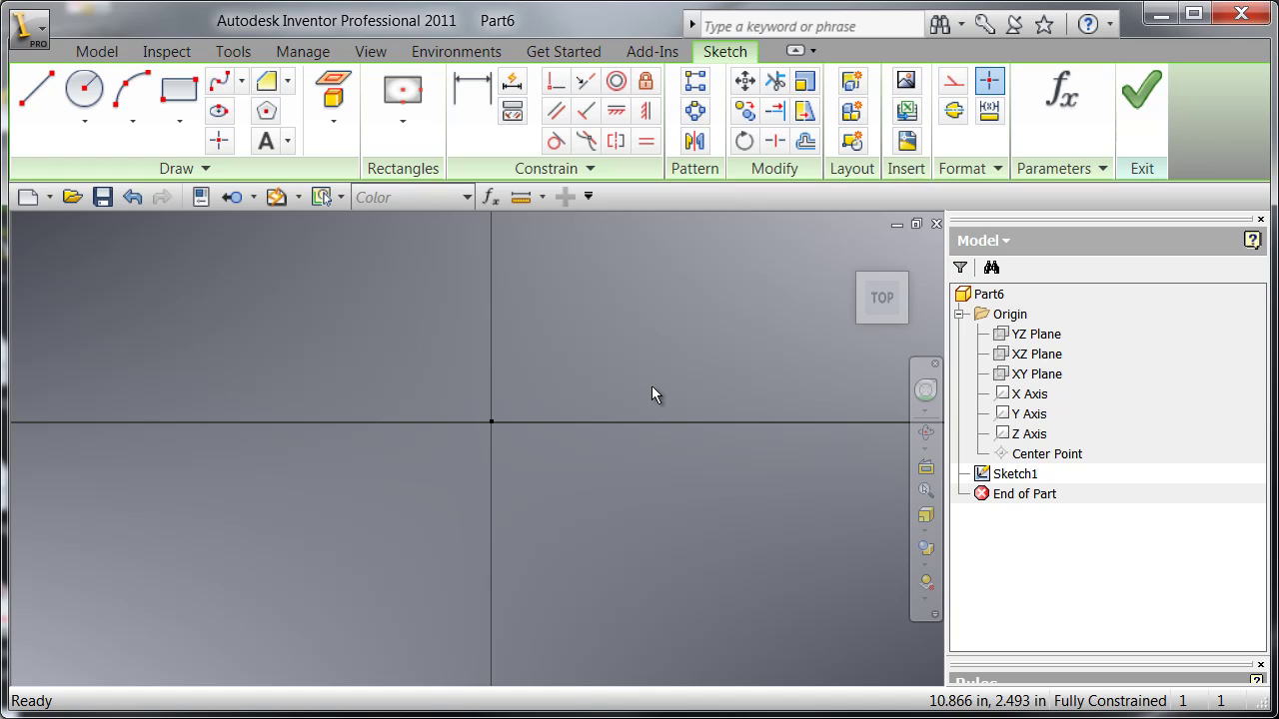
# Draw a construction center-point rectangle centered on the sketch origin
pyautogui.click(402, 100)
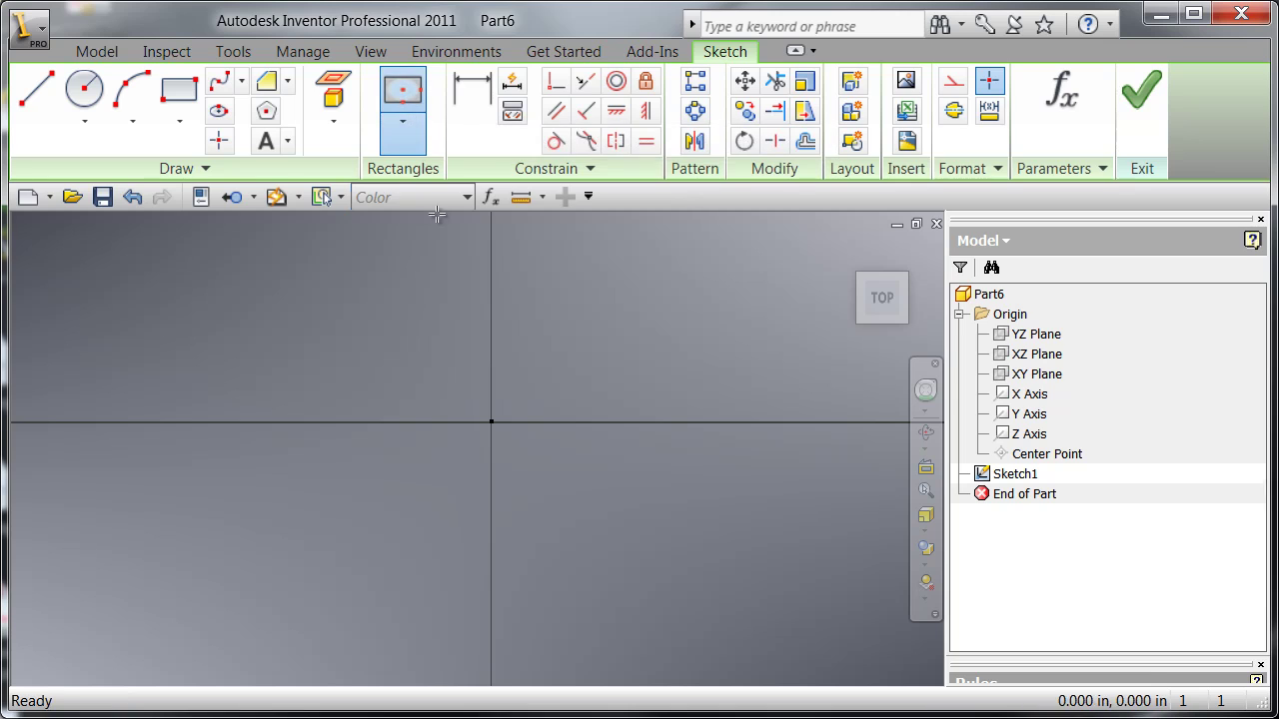
pyautogui.click(491, 423)
pyautogui.click(751, 223)
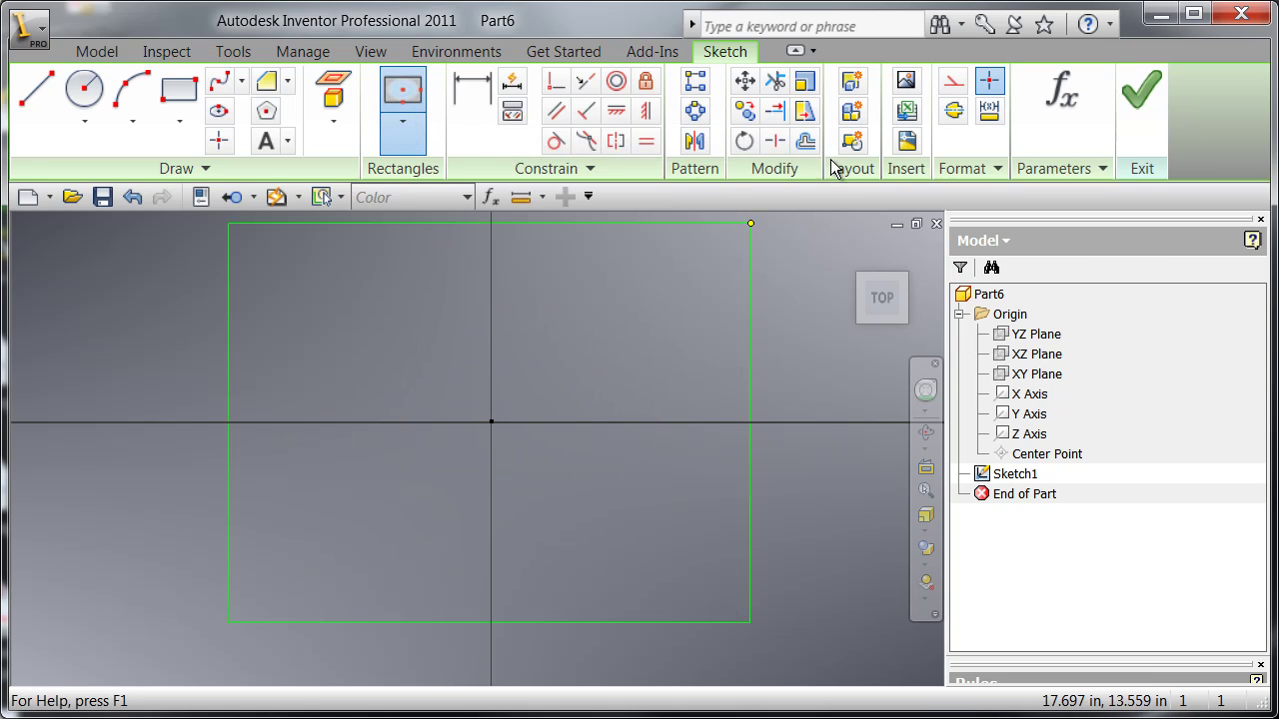
pyautogui.click(957, 88)
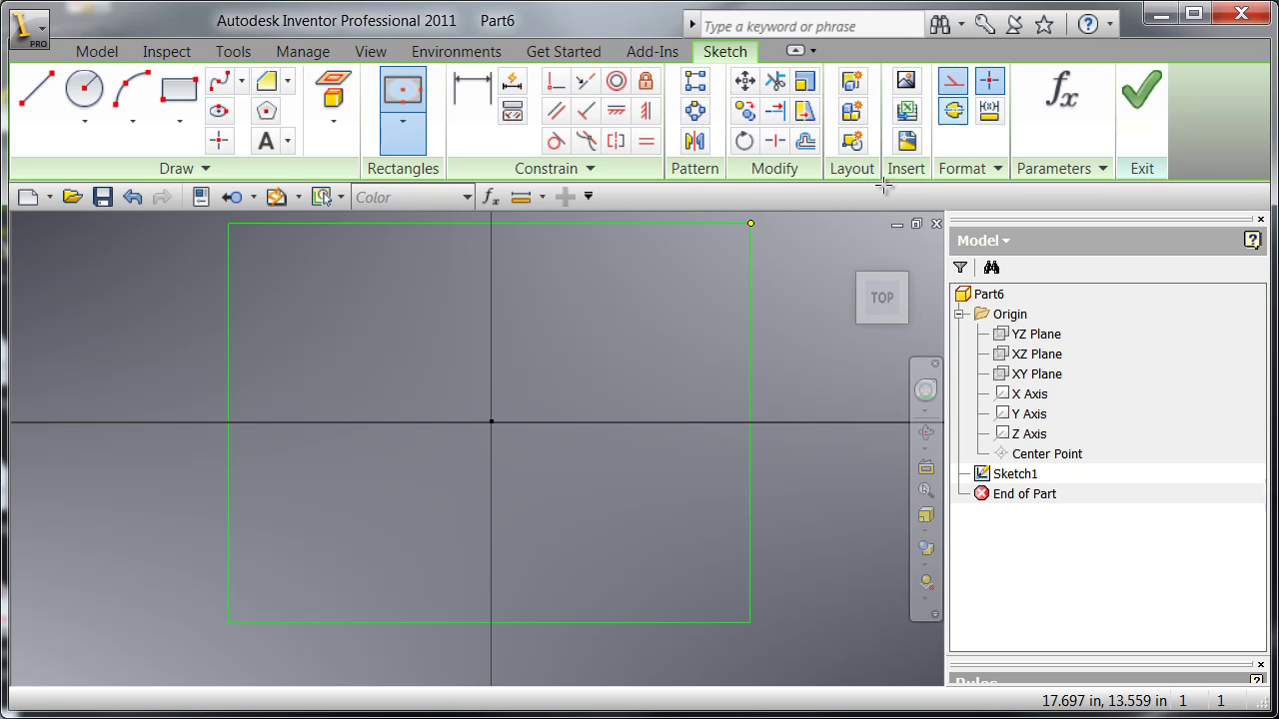
pyautogui.click(560, 365)
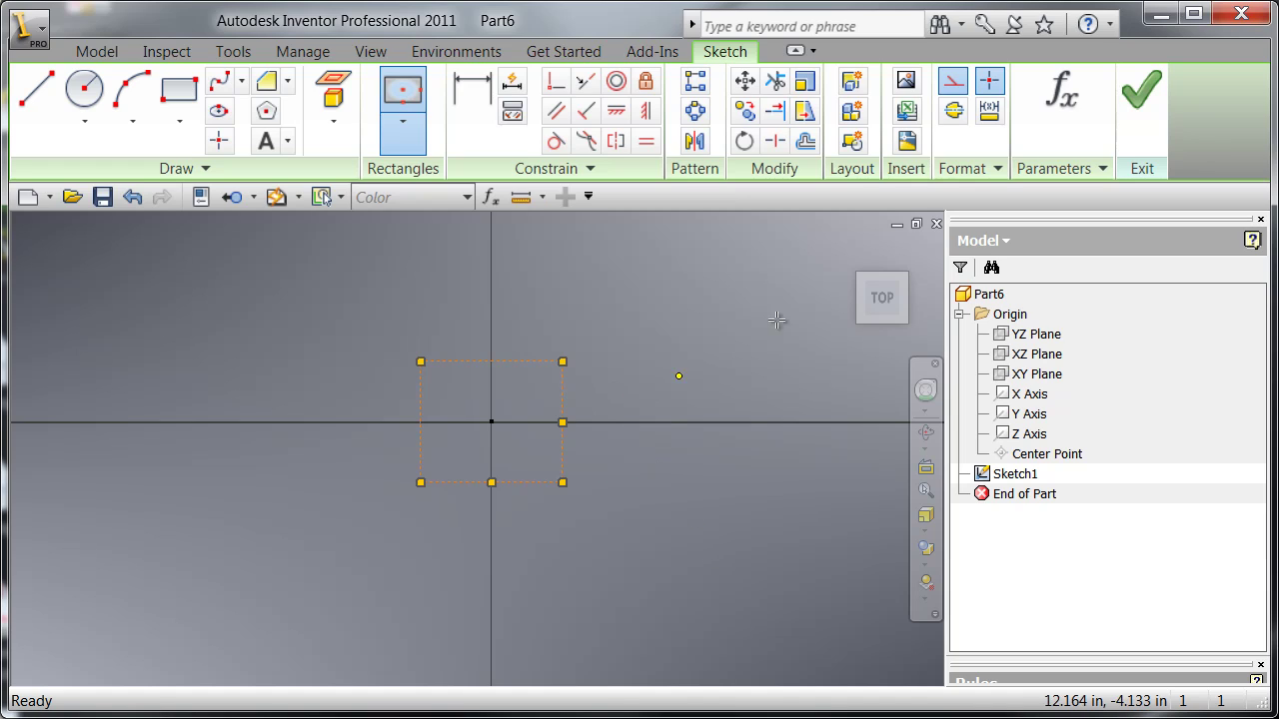
# Draw a small center-point rectangle above the origin
pyautogui.click(402, 130)
pyautogui.click(428, 234)
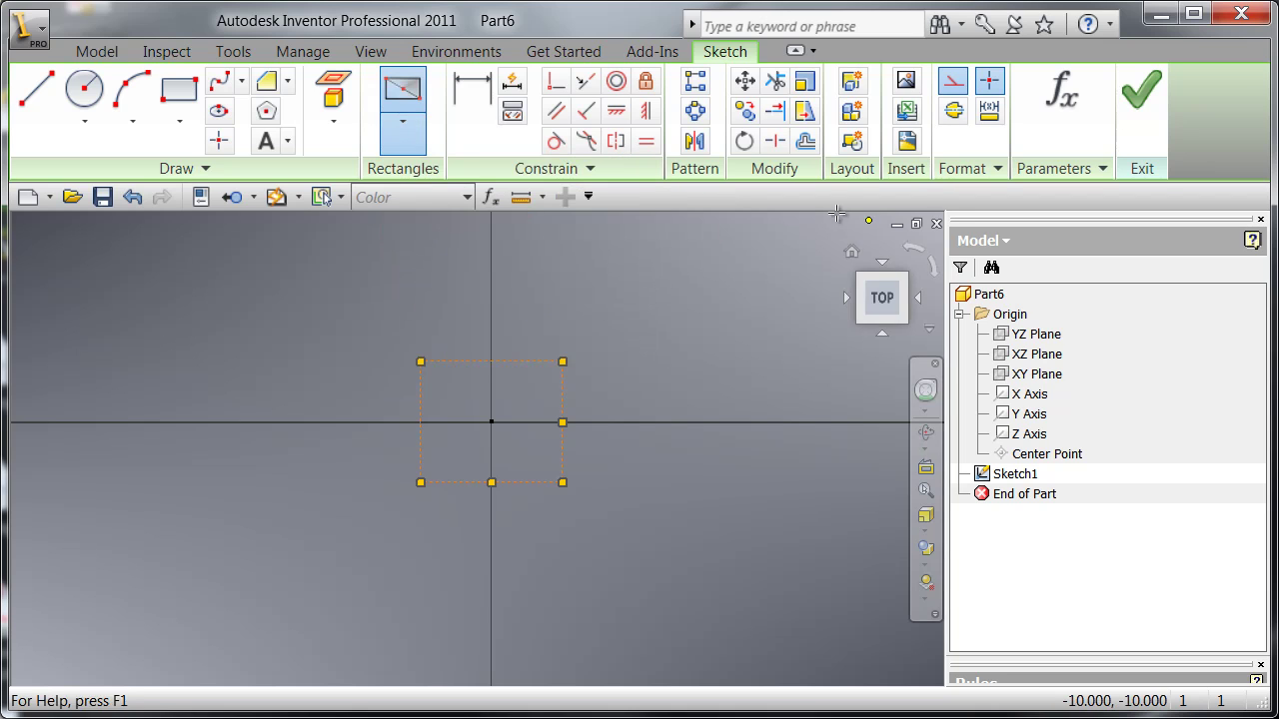
pyautogui.click(405, 145)
pyautogui.click(413, 245)
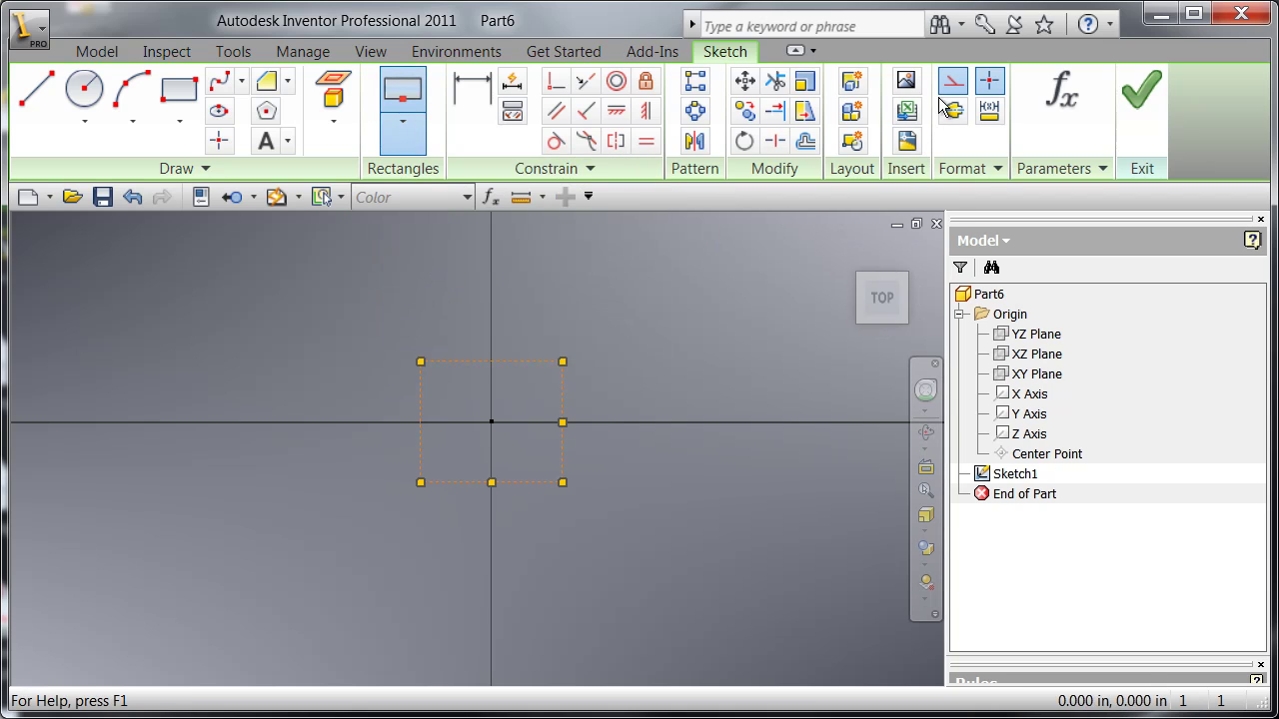
pyautogui.click(564, 288)
pyautogui.click(603, 276)
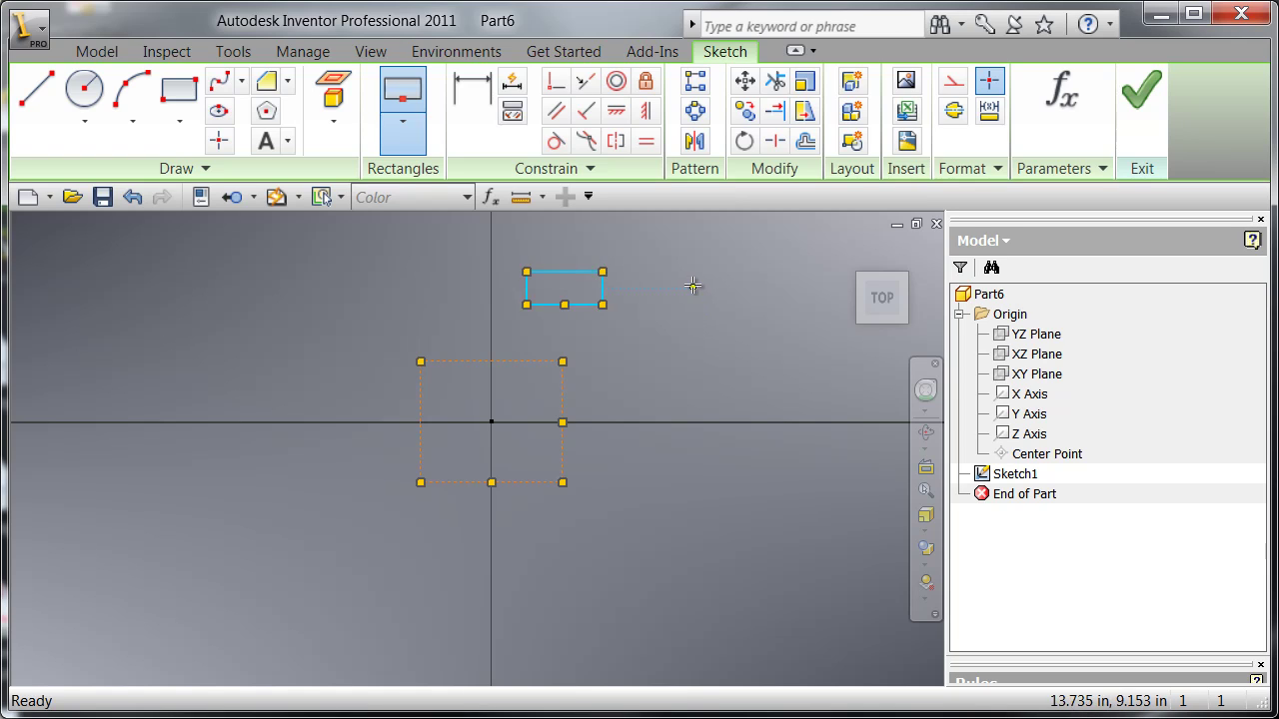
# End the rectangle command and undo both the small and construction rectangles
pyautogui.rightClick(676, 292)
pyautogui.click(711, 303)
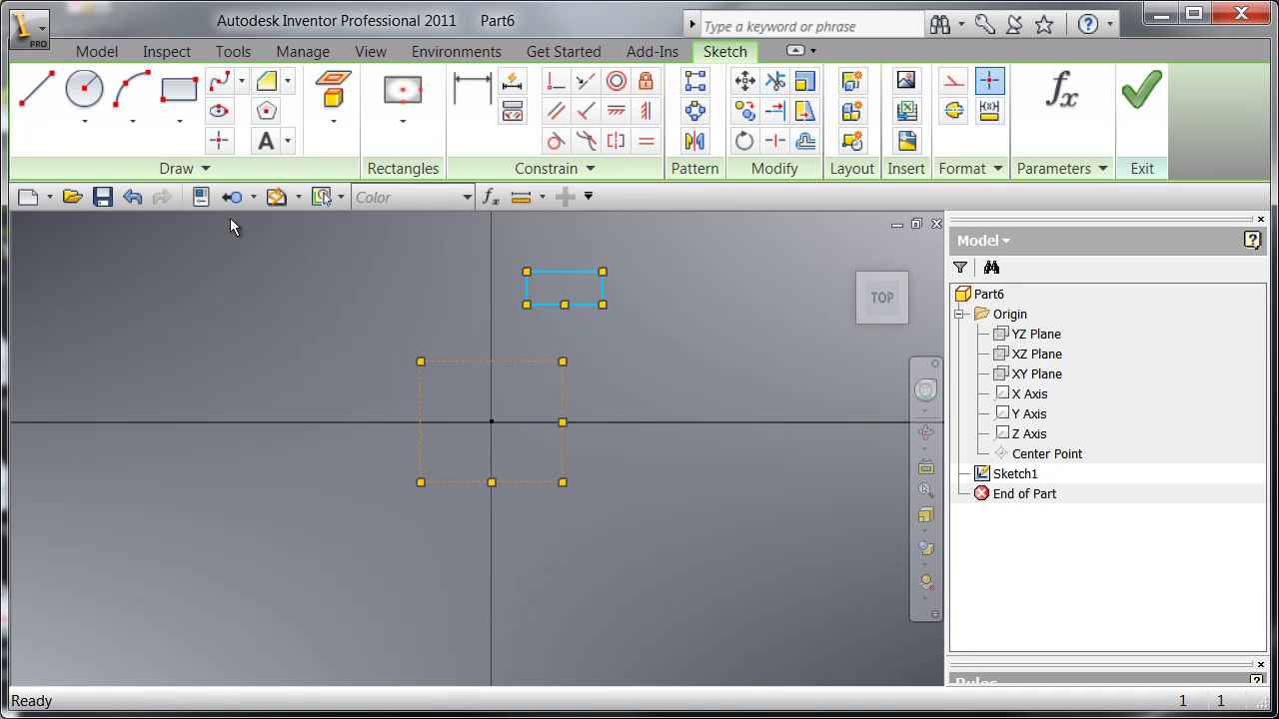
pyautogui.click(133, 198)
pyautogui.click(133, 198)
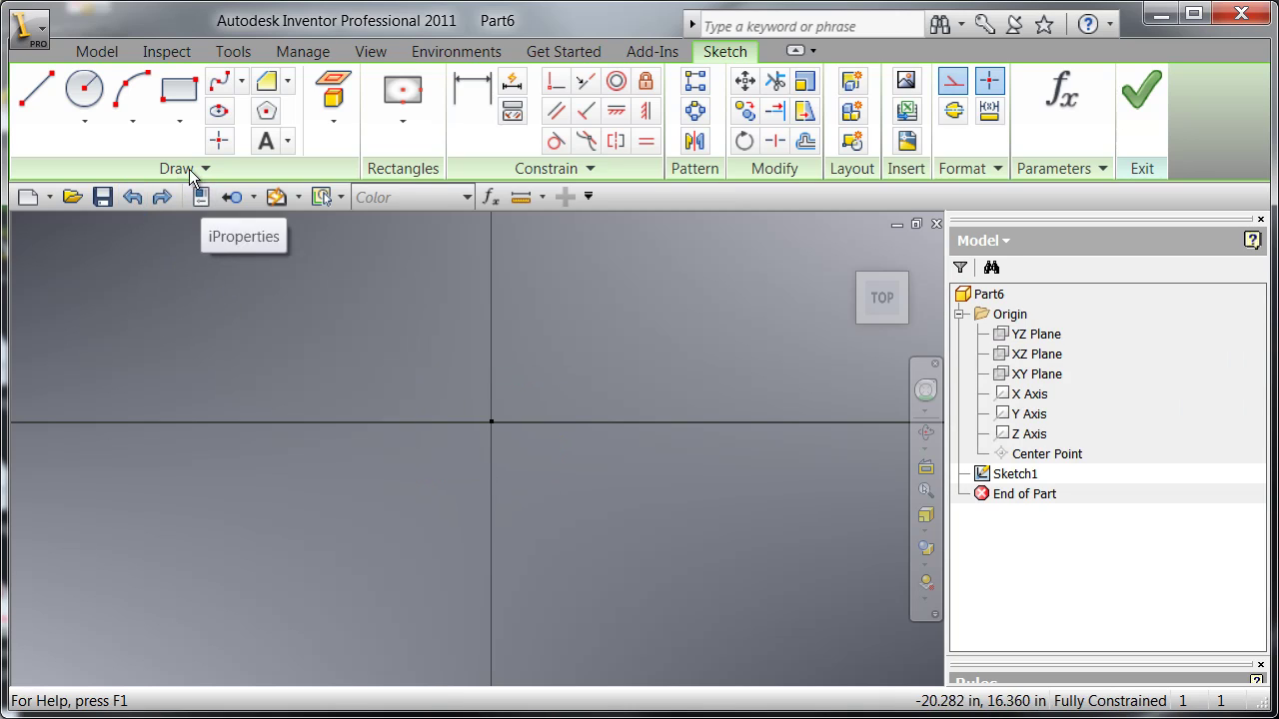
# Draw a two-point construction square, then a regular thin rectangle beside it
pyautogui.click(174, 90)
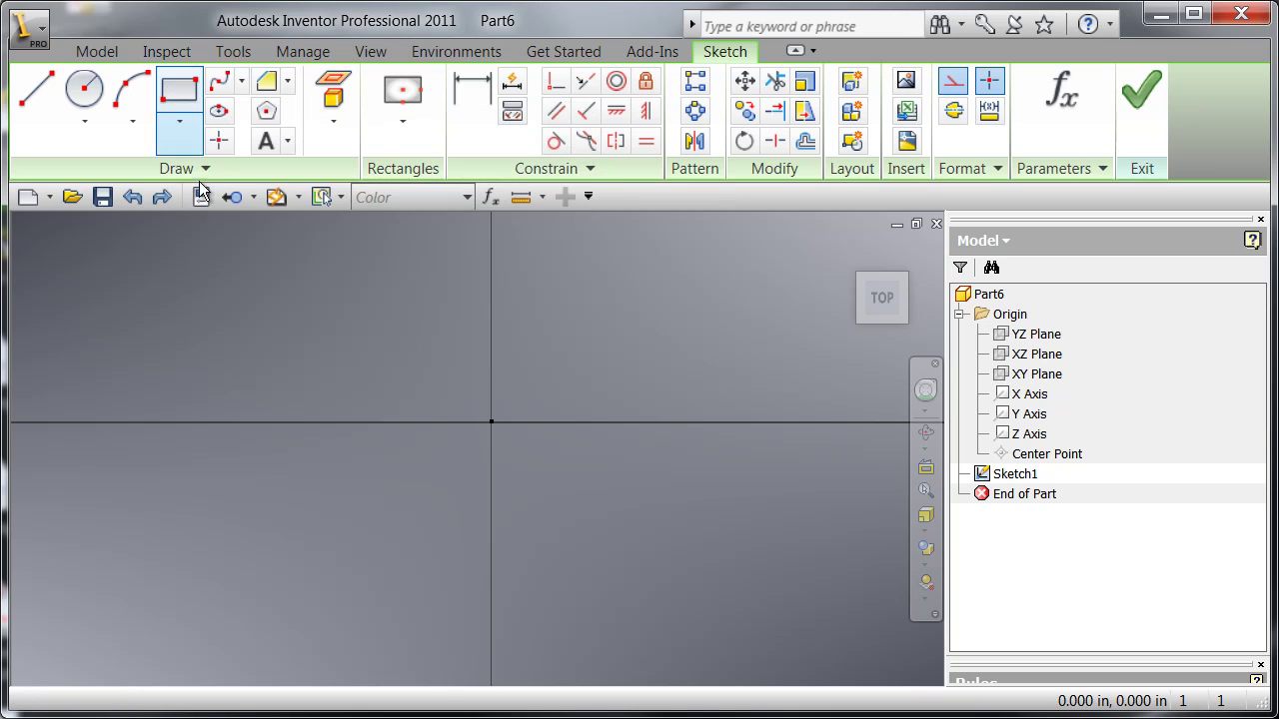
pyautogui.click(221, 339)
pyautogui.click(261, 288)
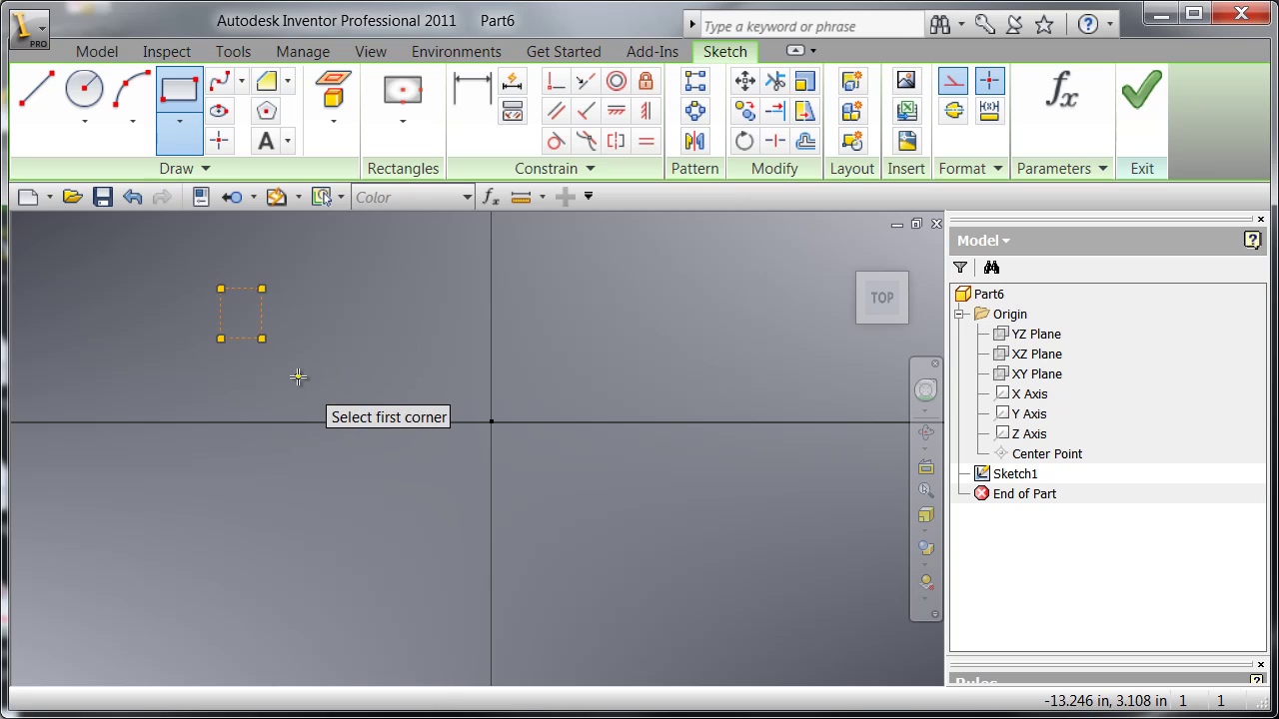
pyautogui.click(954, 81)
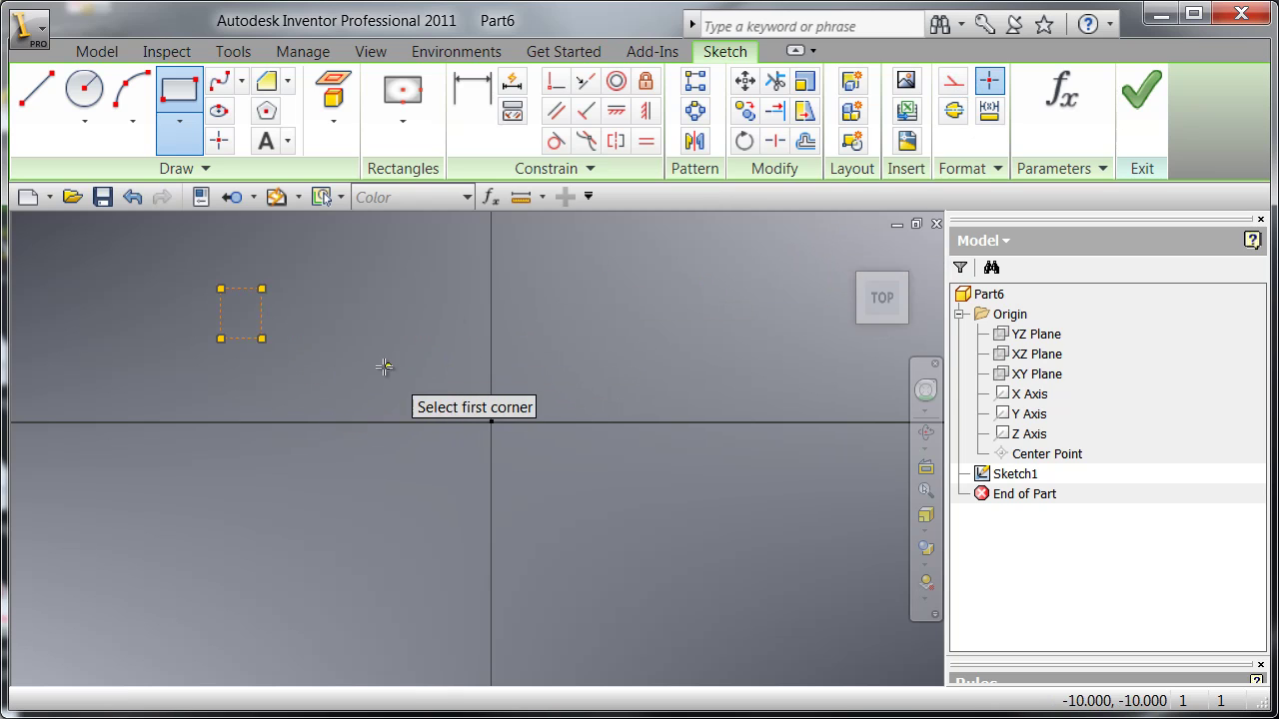
pyautogui.click(420, 338)
pyautogui.rightClick(552, 311)
pyautogui.click(605, 324)
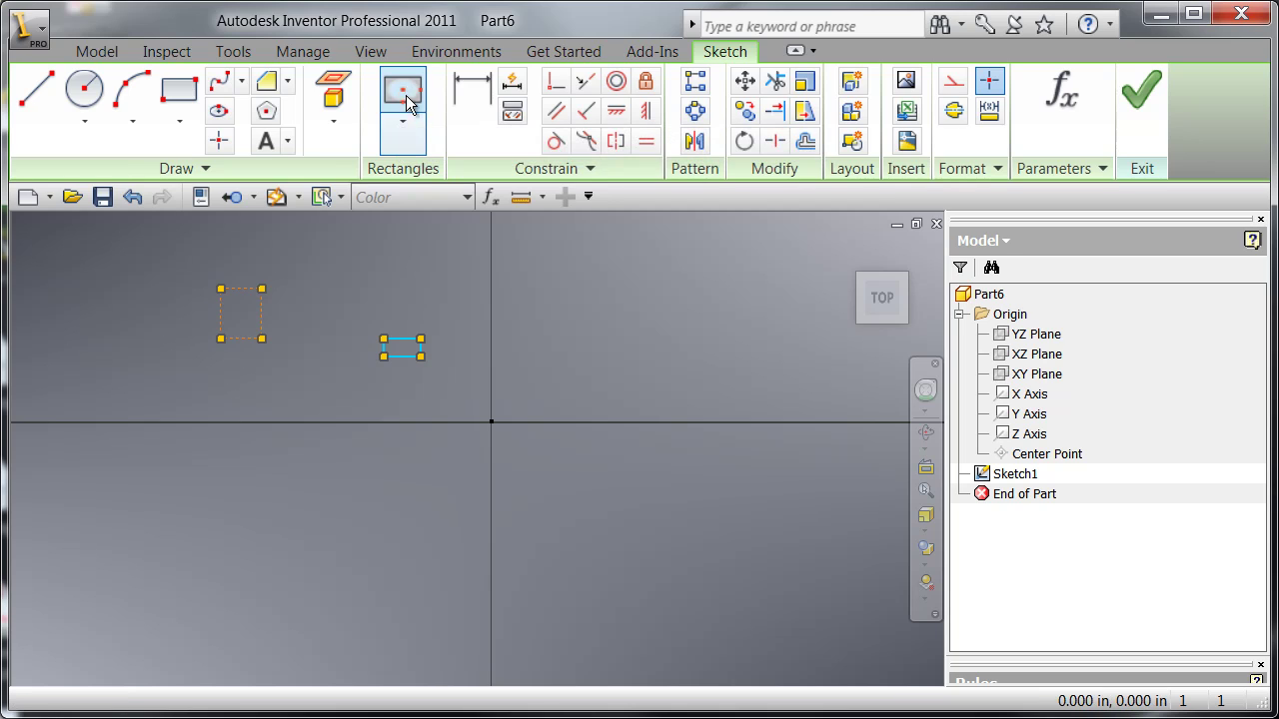
# Draw a tall center-point rectangle right of the origin and a small one below it
pyautogui.click(424, 139)
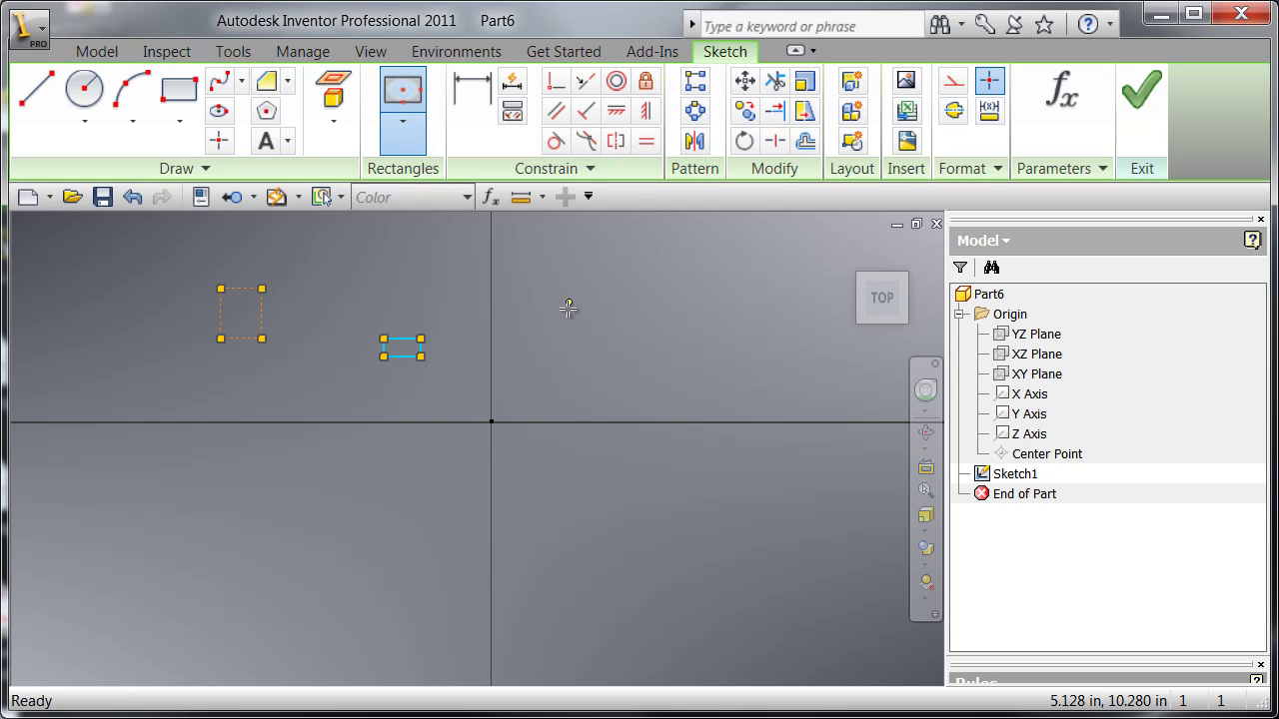
pyautogui.click(560, 385)
pyautogui.click(600, 328)
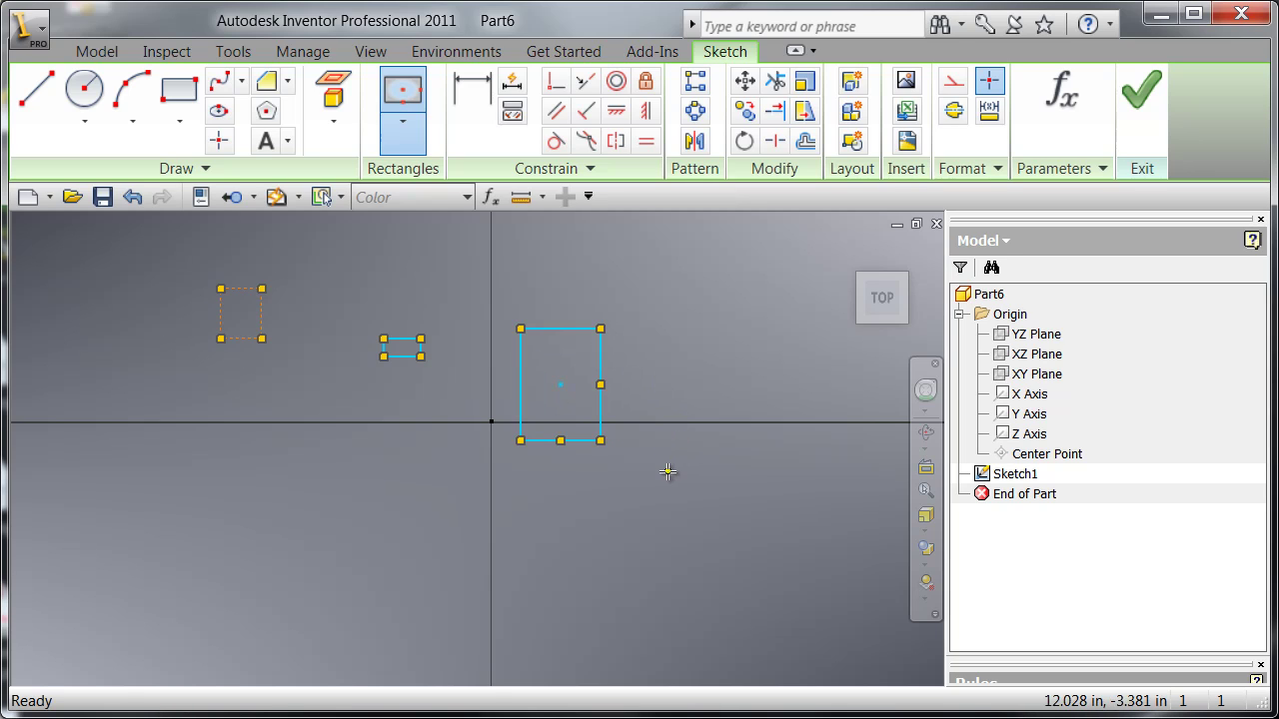
pyautogui.click(667, 469)
pyautogui.click(680, 451)
pyautogui.rightClick(711, 356)
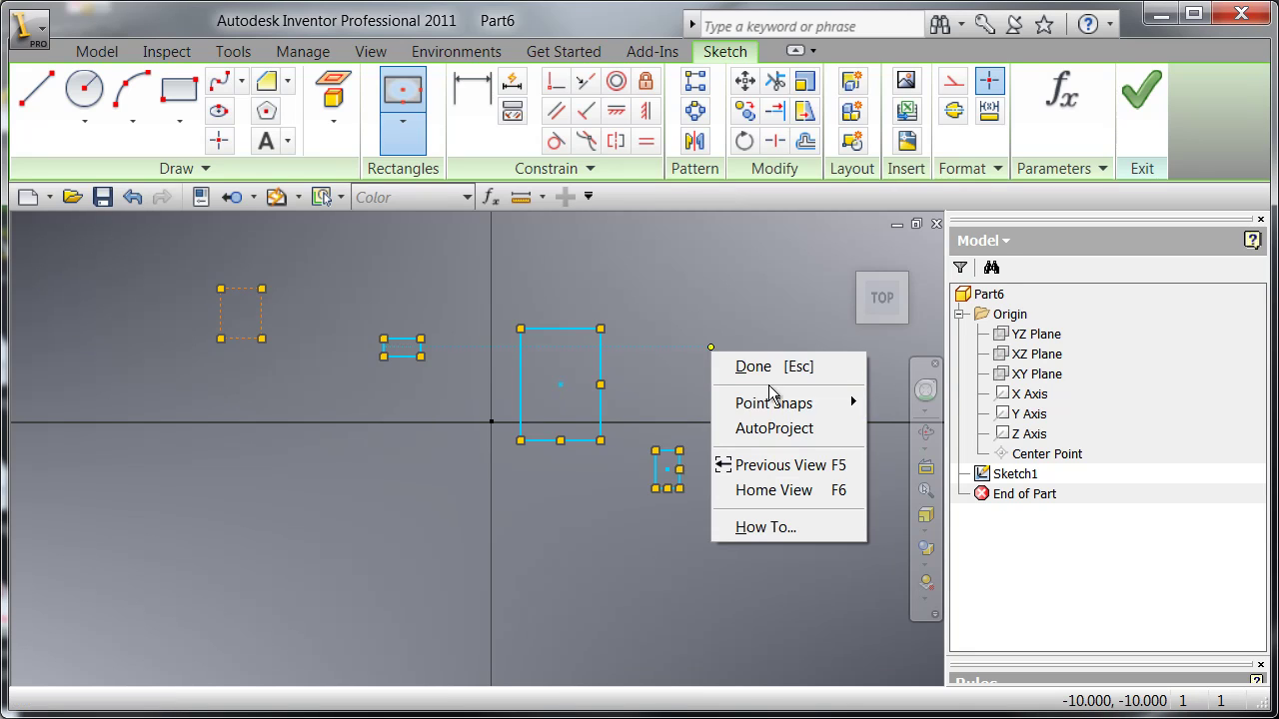
pyautogui.click(782, 379)
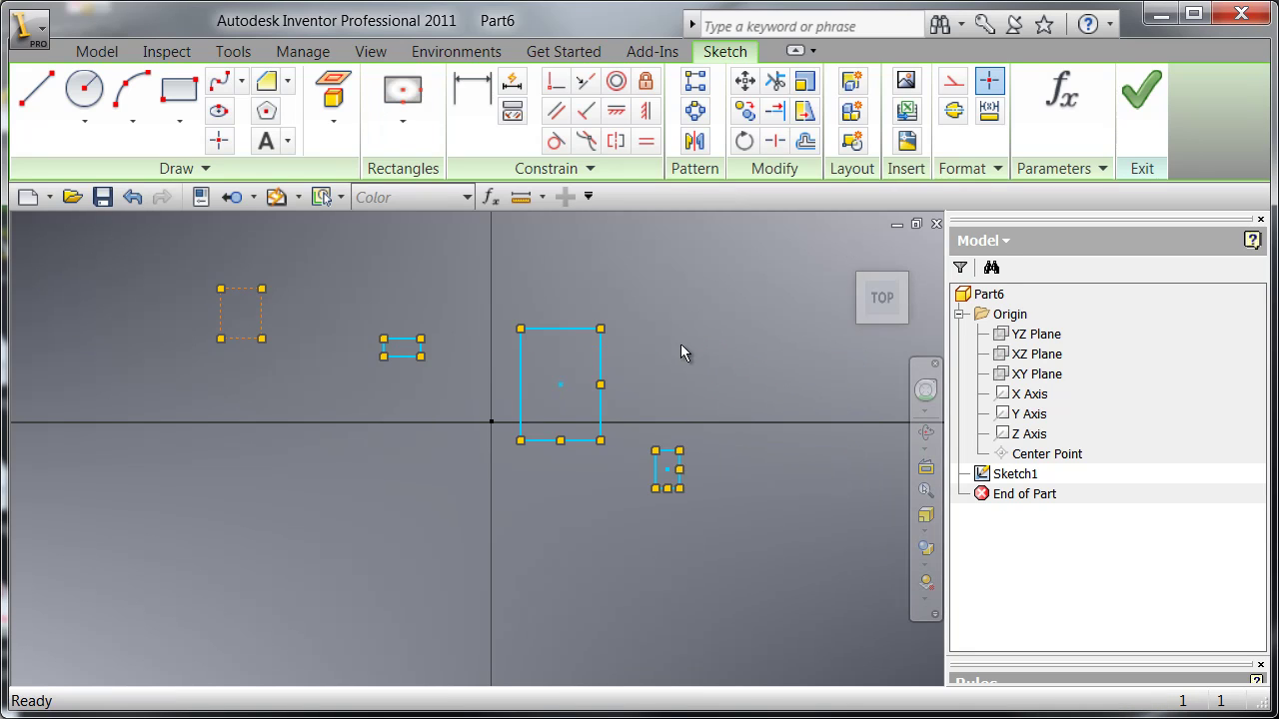